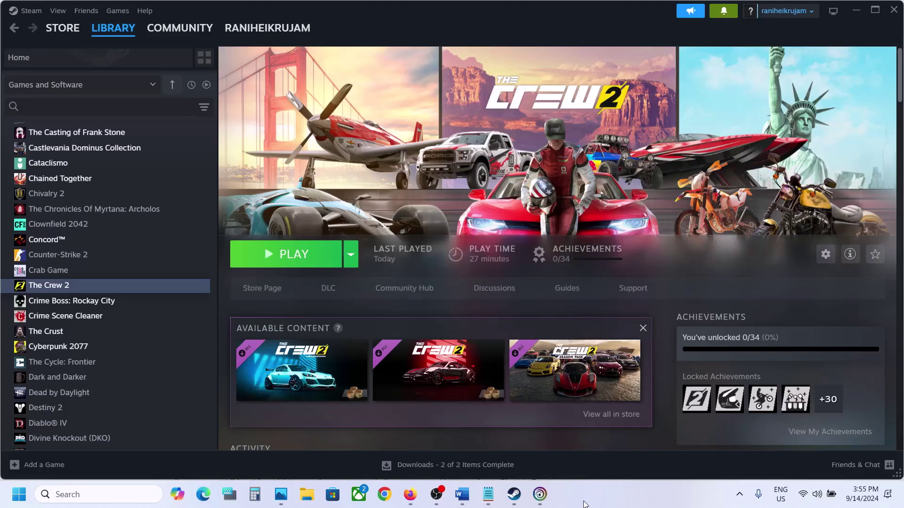
Check the Start menu's restart option, then highlight 'Ubisoft Connect Users' in the guide's Step 2.
click(462, 494)
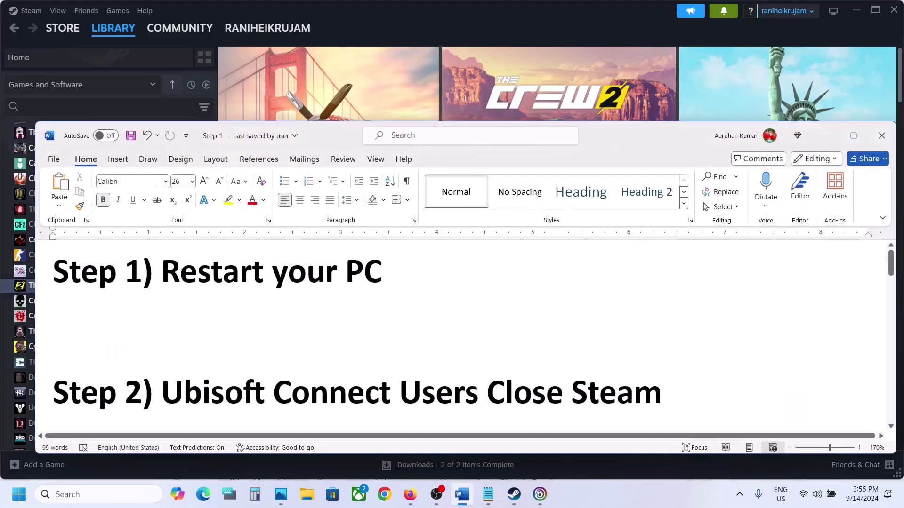
click(19, 495)
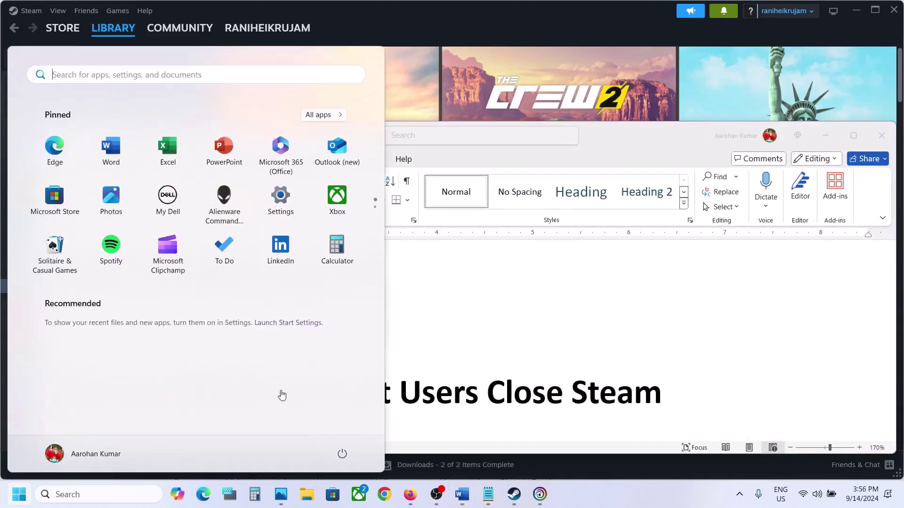
click(341, 450)
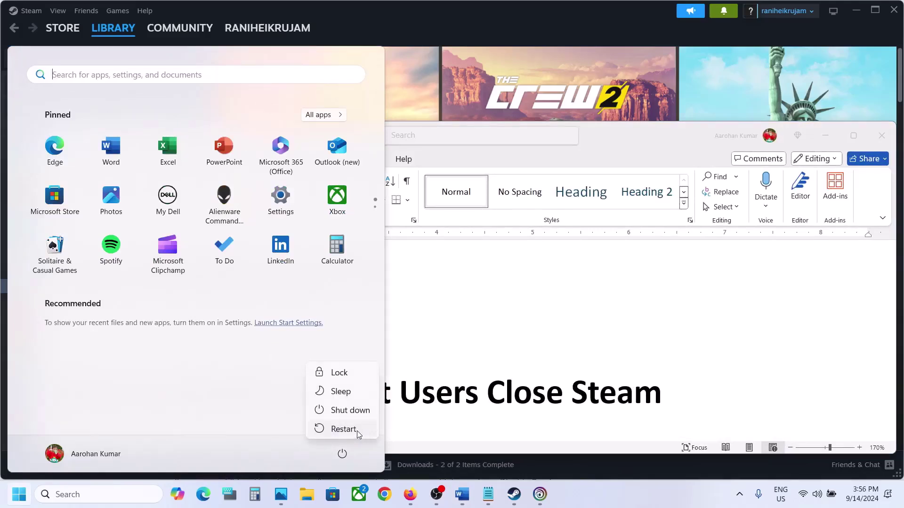
click(450, 386)
scroll(452, 384, down, 1)
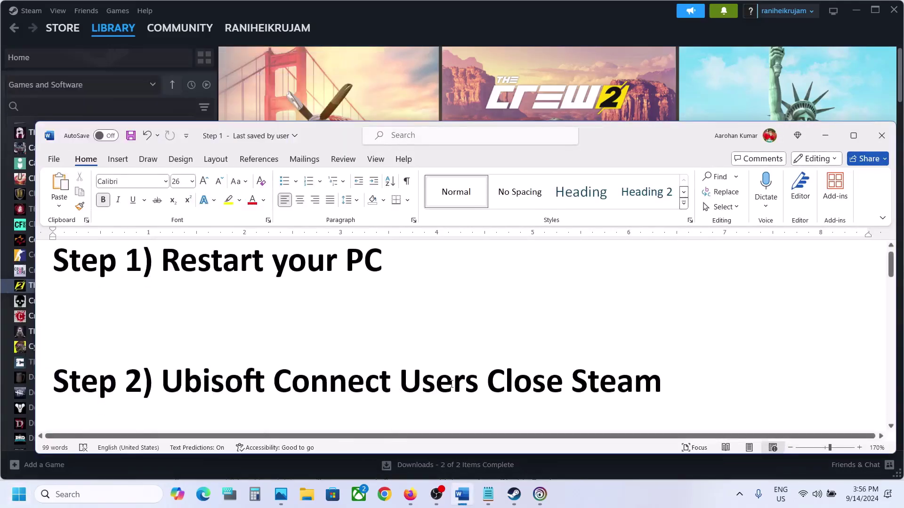
scroll(329, 382, down, 1)
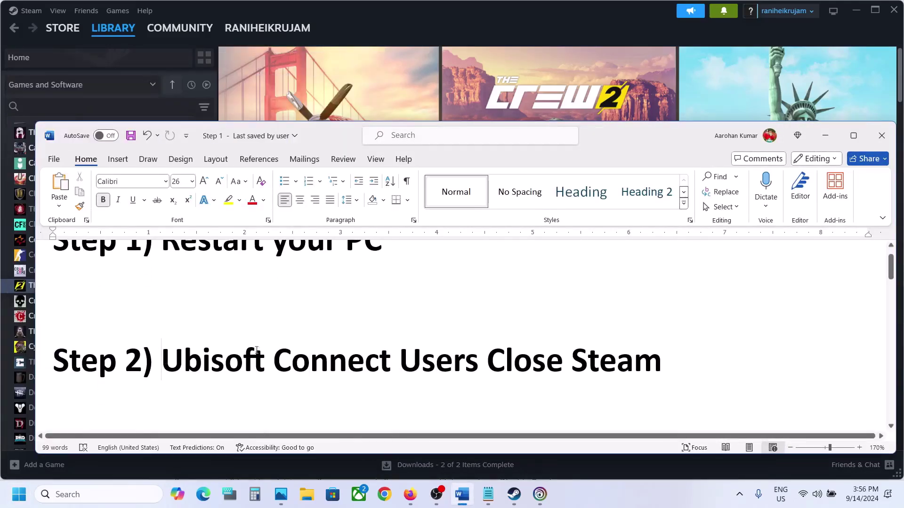
drag(171, 360, 483, 362)
Switch through Steam and Ubisoft Connect, show the Steam menu's Exit option, then scroll the guide to Step 3.
click(604, 33)
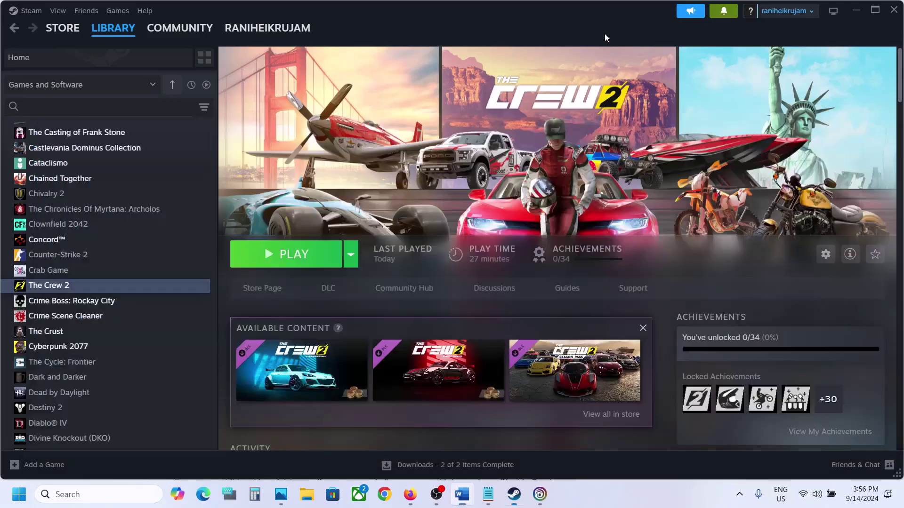
click(539, 495)
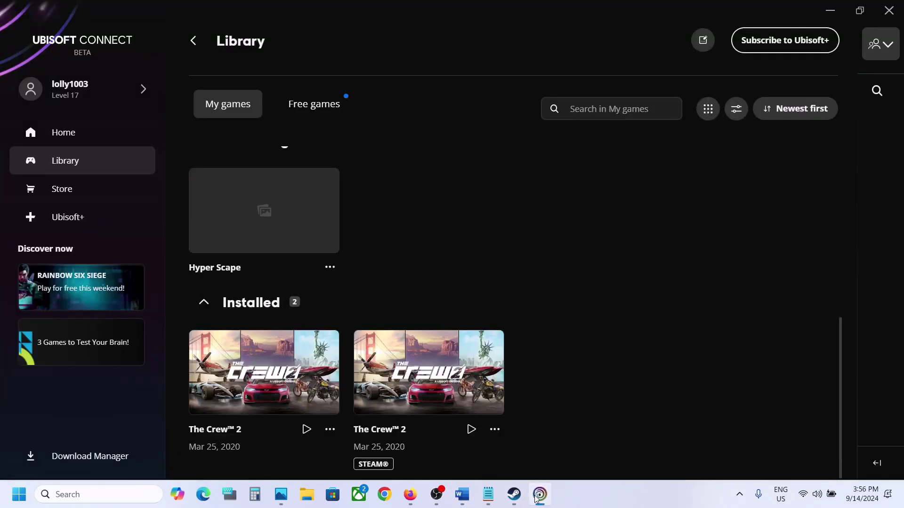
click(513, 493)
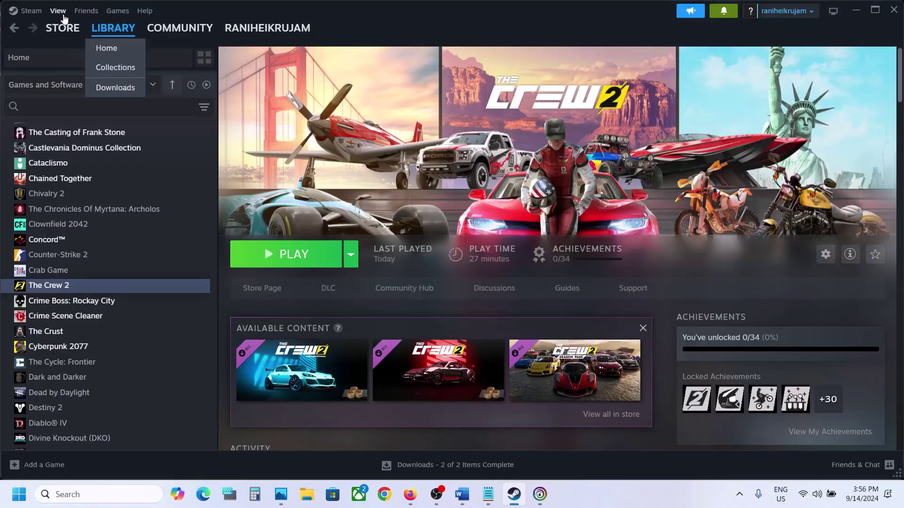
click(34, 14)
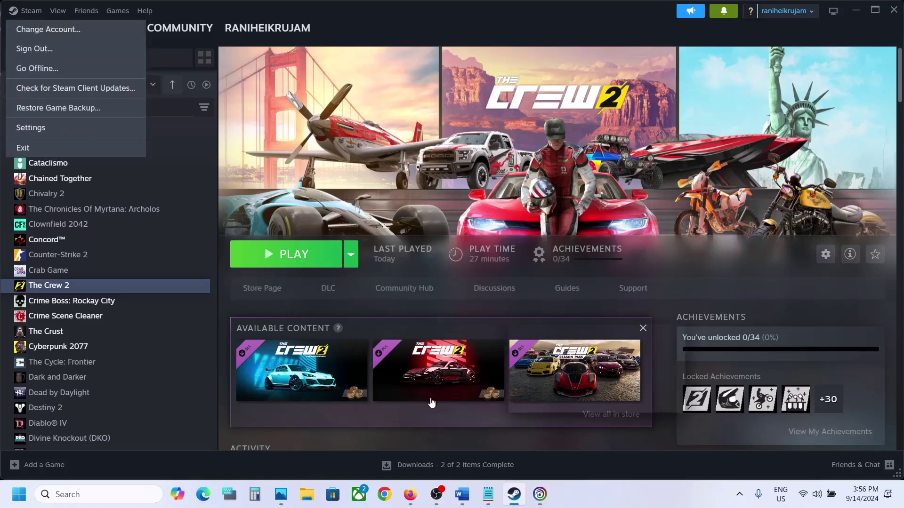
click(462, 494)
scroll(462, 372, down, 3)
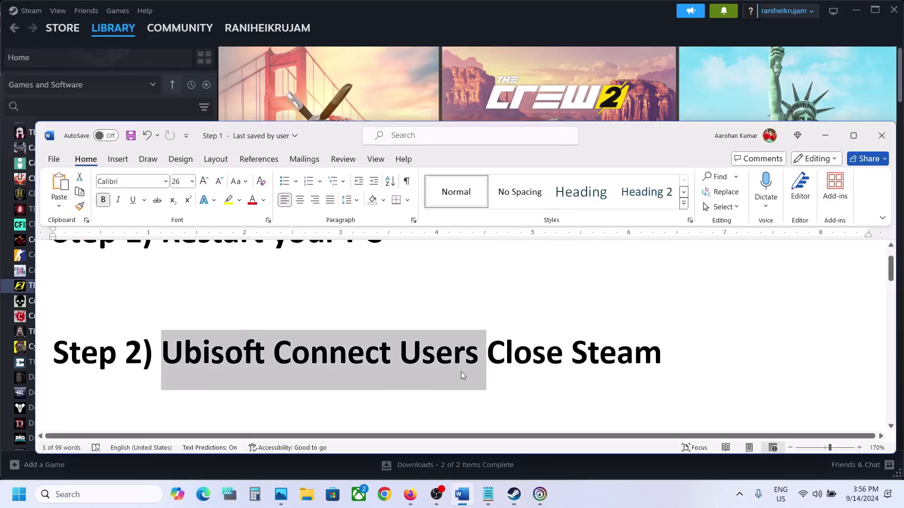
Maximize the Word guide and highlight the Step 3 heading about disconnecting controllers.
click(853, 136)
scroll(452, 207, down, 1)
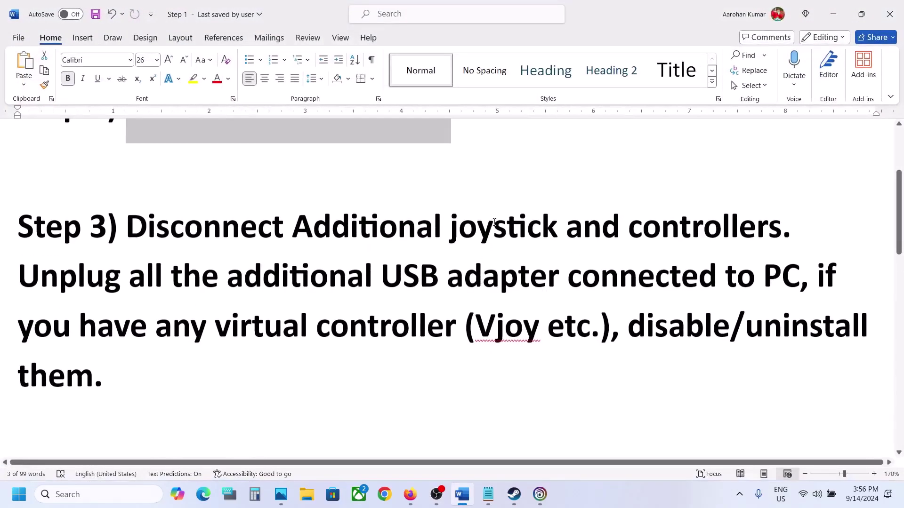
drag(650, 223, 756, 226)
drag(130, 219, 781, 227)
Highlight Step 3's unplug and disable/uninstall instructions, then select 'Steam Users' in the Step 4 heading.
drag(25, 282, 639, 272)
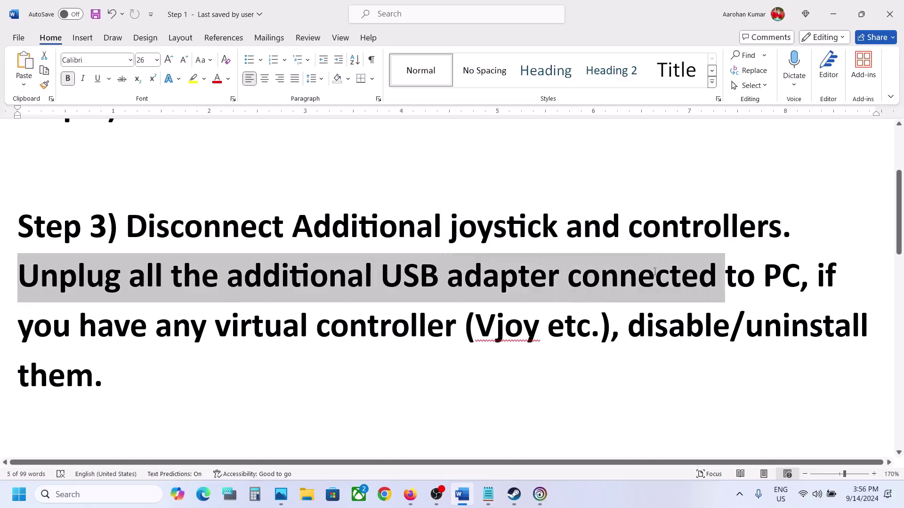
drag(702, 272, 564, 323)
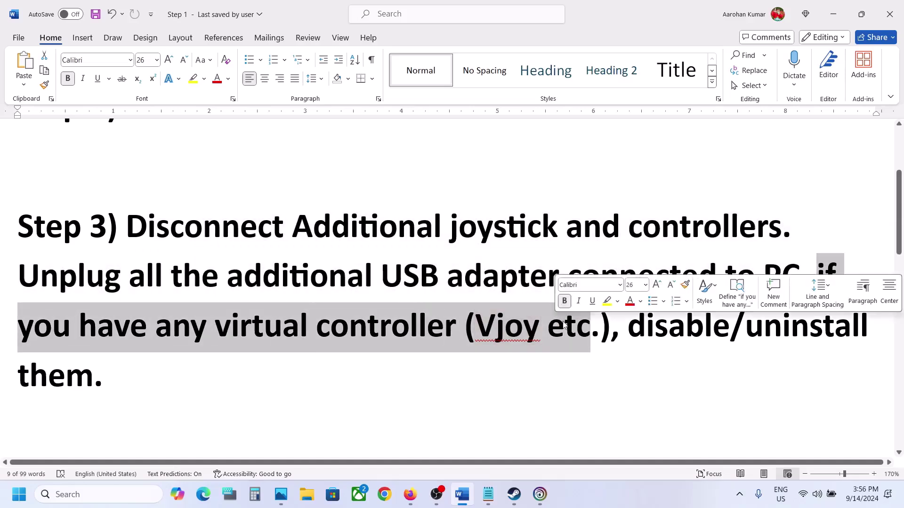
drag(591, 327, 120, 368)
click(120, 369)
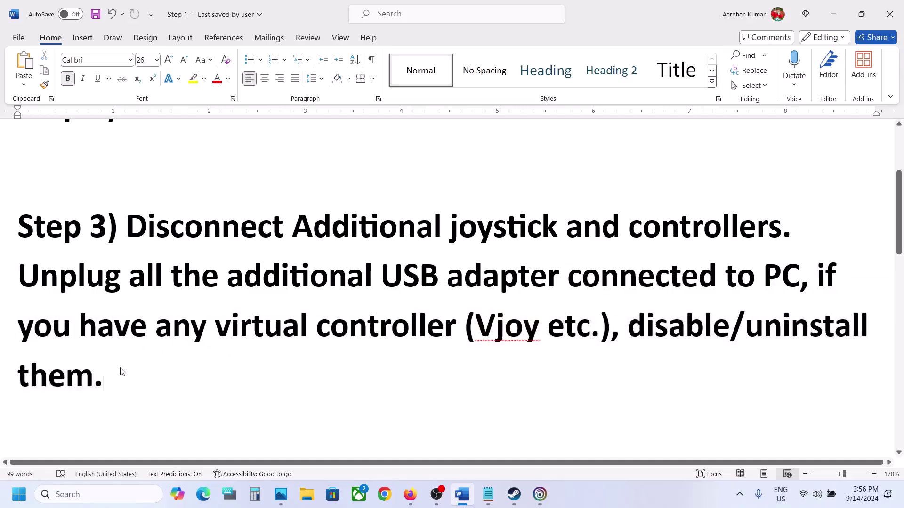
scroll(121, 372, down, 4)
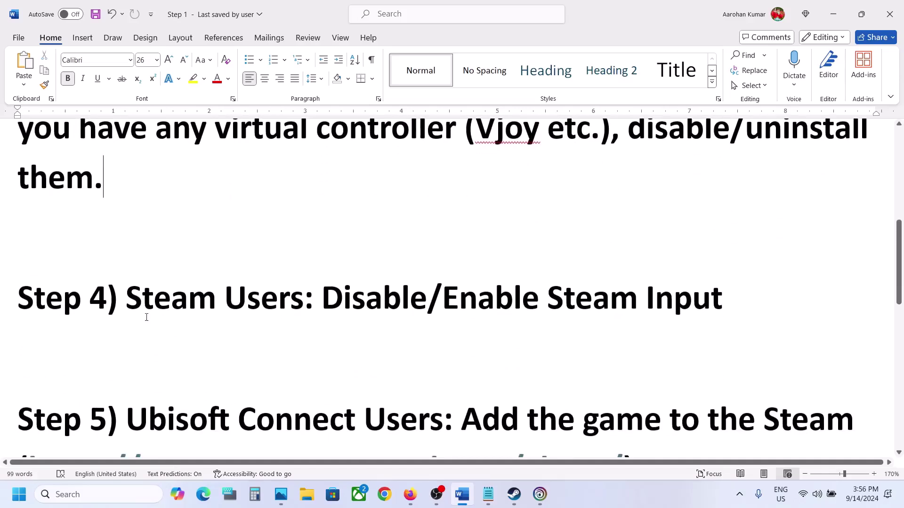
drag(134, 303, 304, 305)
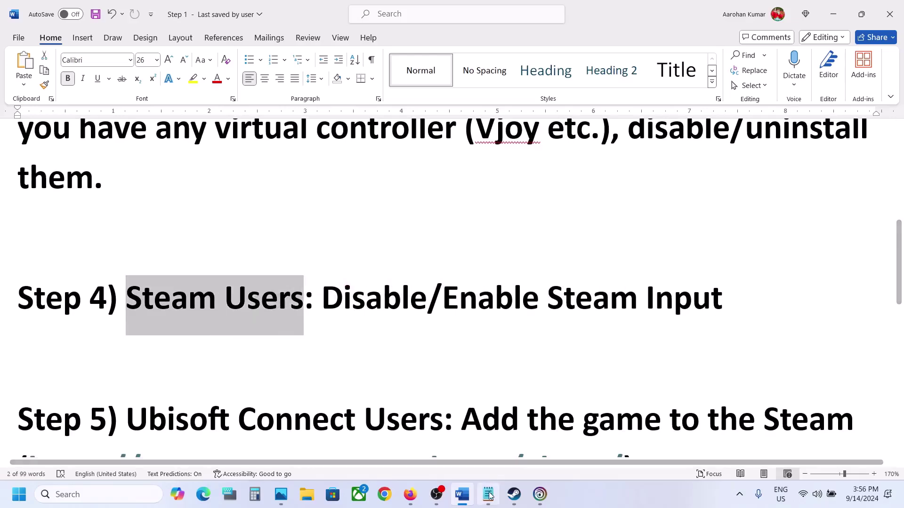
Set The Crew 2's Controller override to Enable, then Disable Steam Input, and close Properties.
click(516, 503)
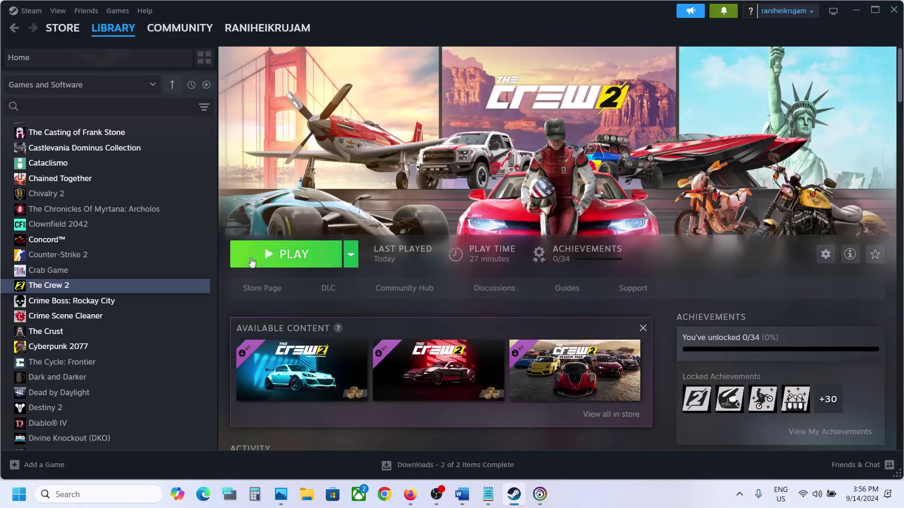
right_click(94, 288)
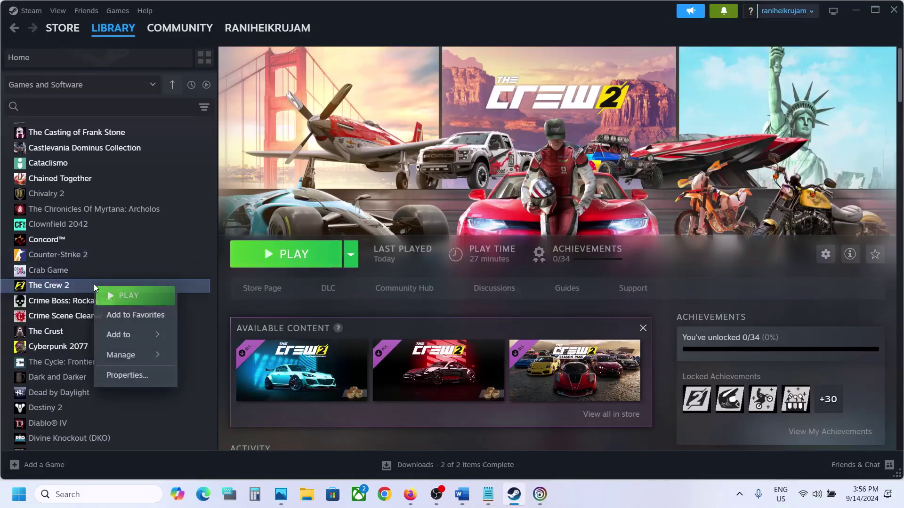
click(124, 375)
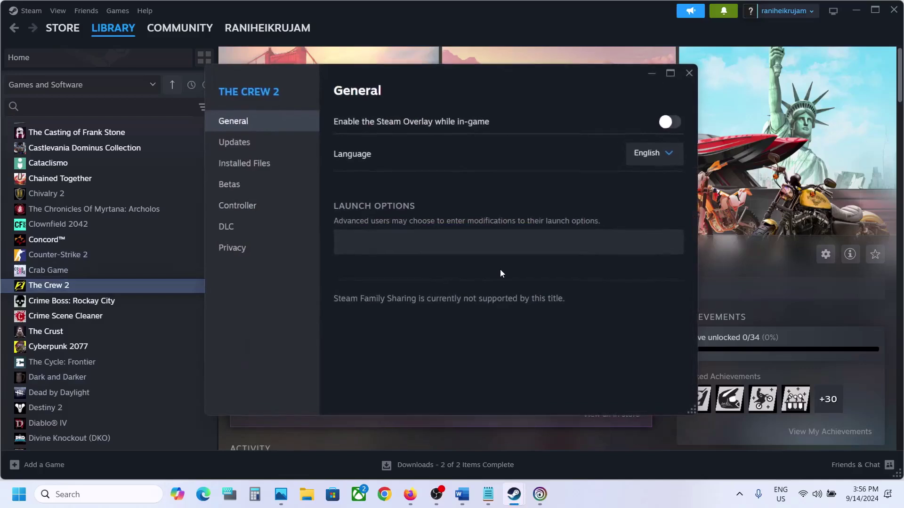
click(260, 206)
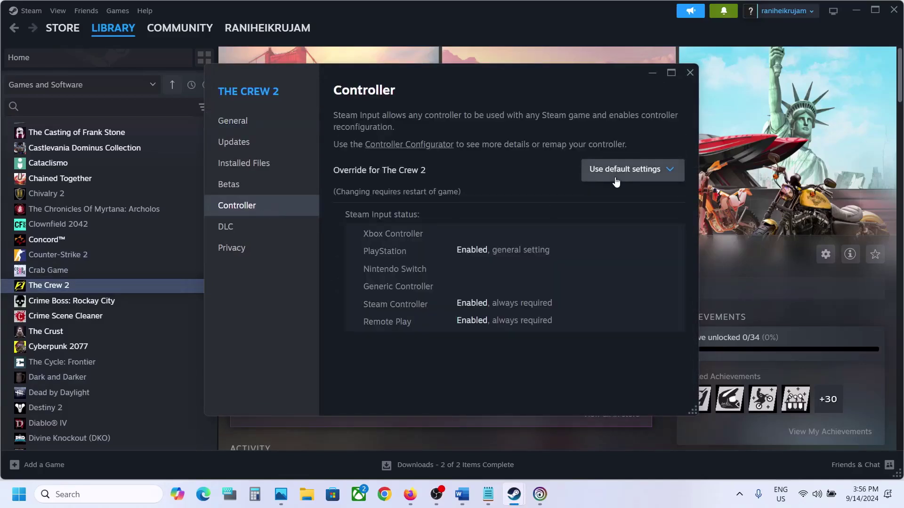
click(641, 177)
click(630, 247)
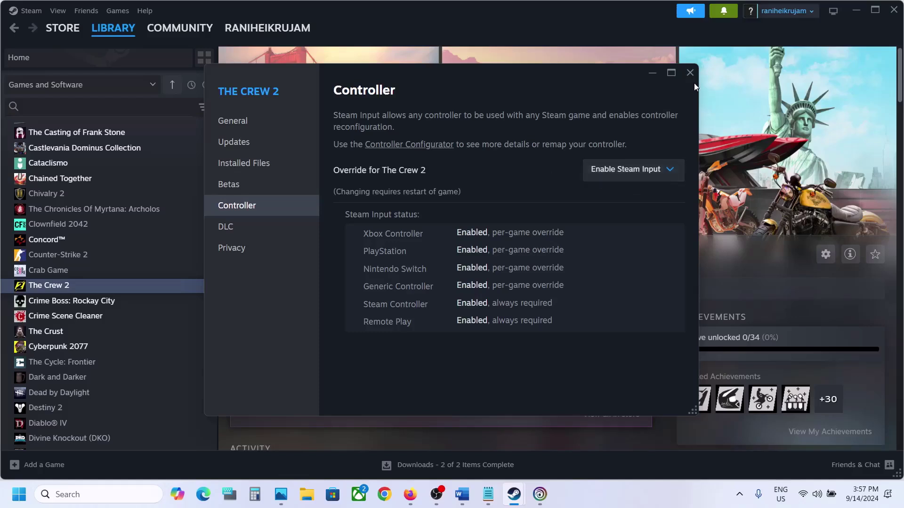
click(630, 172)
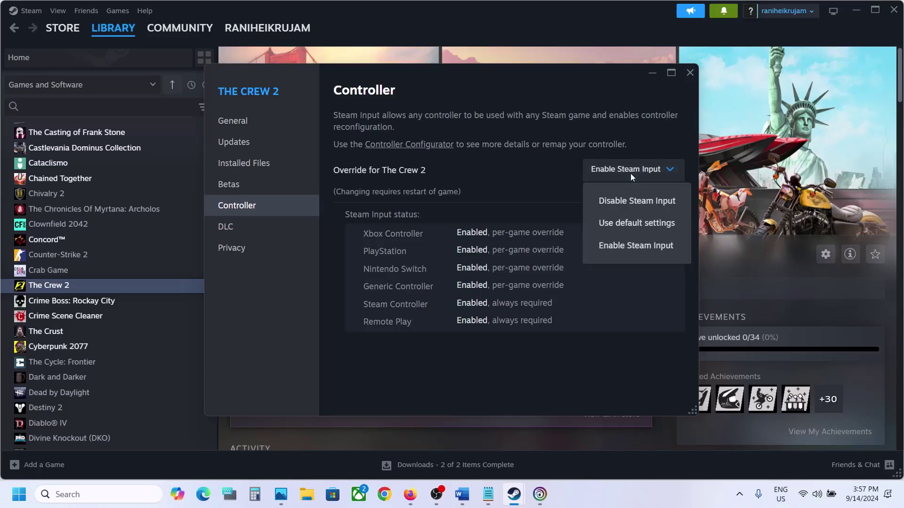
click(616, 201)
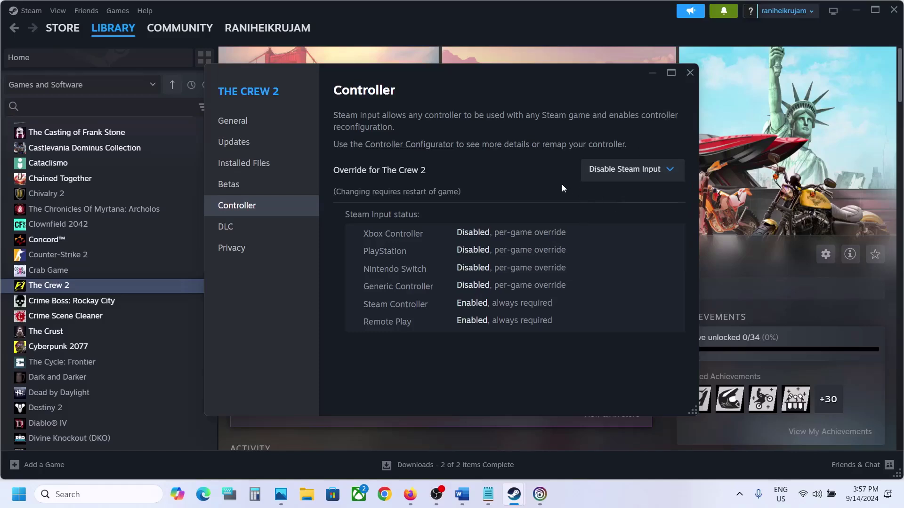
click(689, 73)
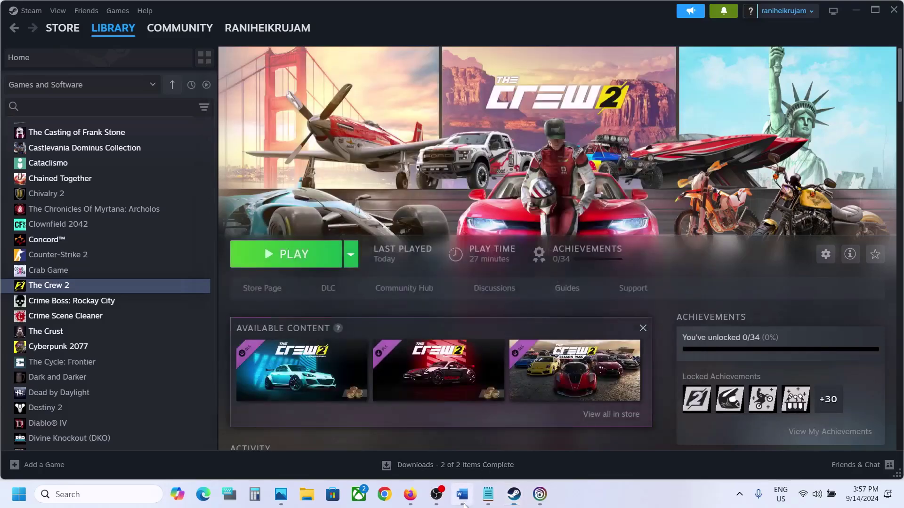
click(462, 494)
scroll(407, 288, down, 3)
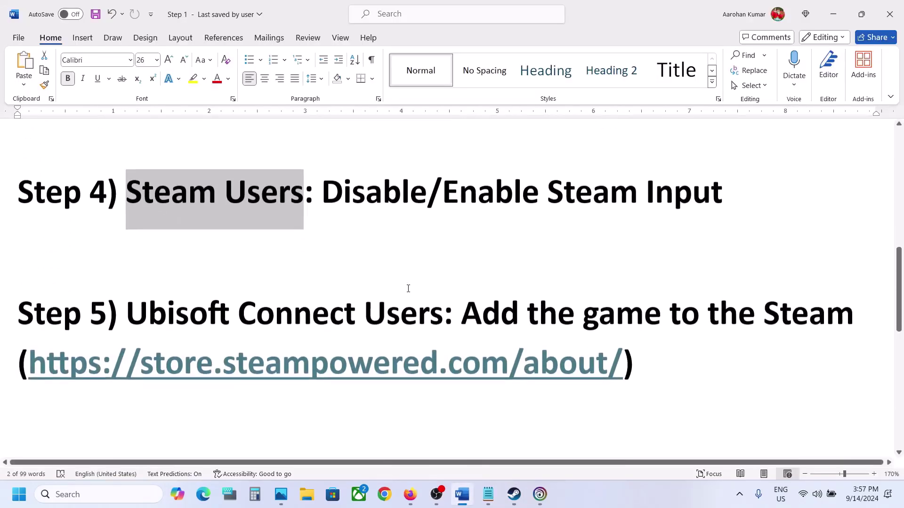
drag(140, 310, 790, 328)
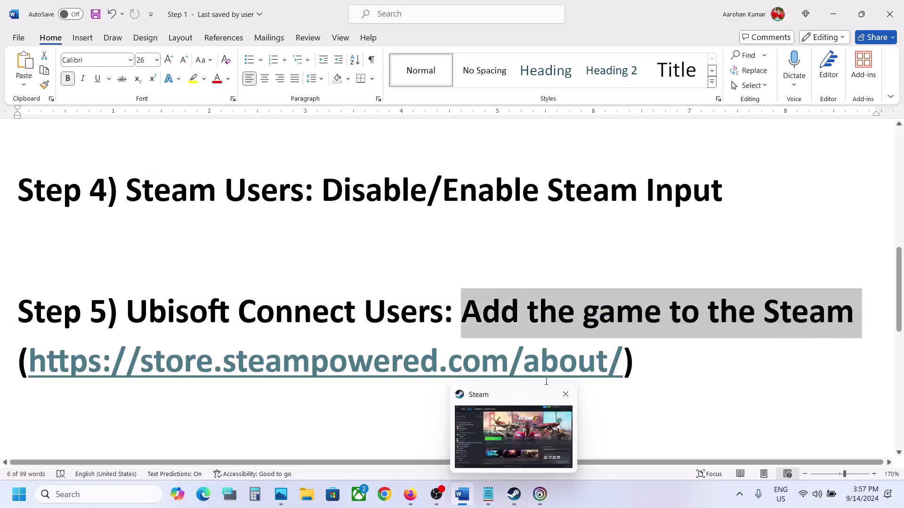
drag(619, 369, 56, 372)
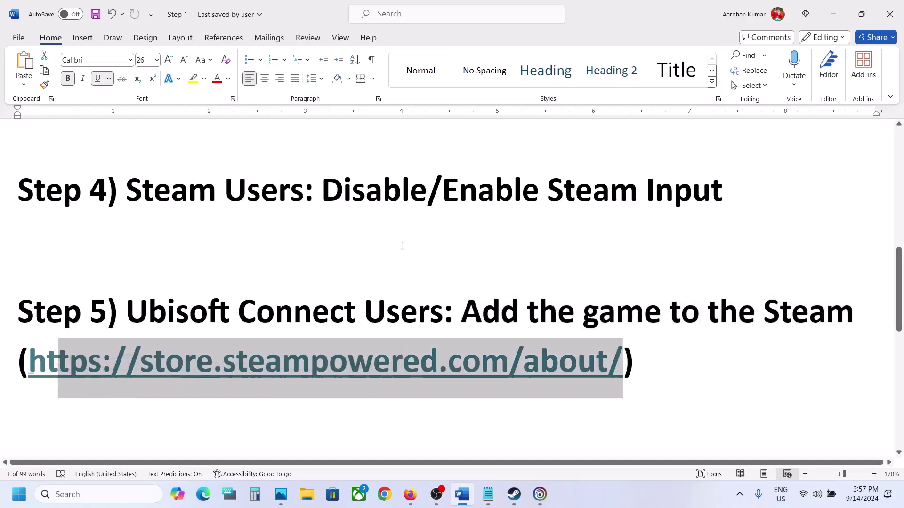
click(614, 282)
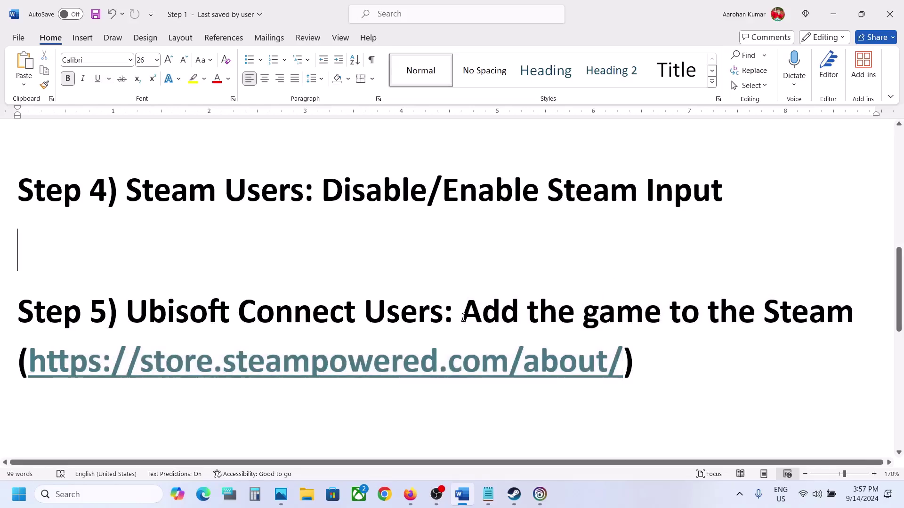
click(517, 498)
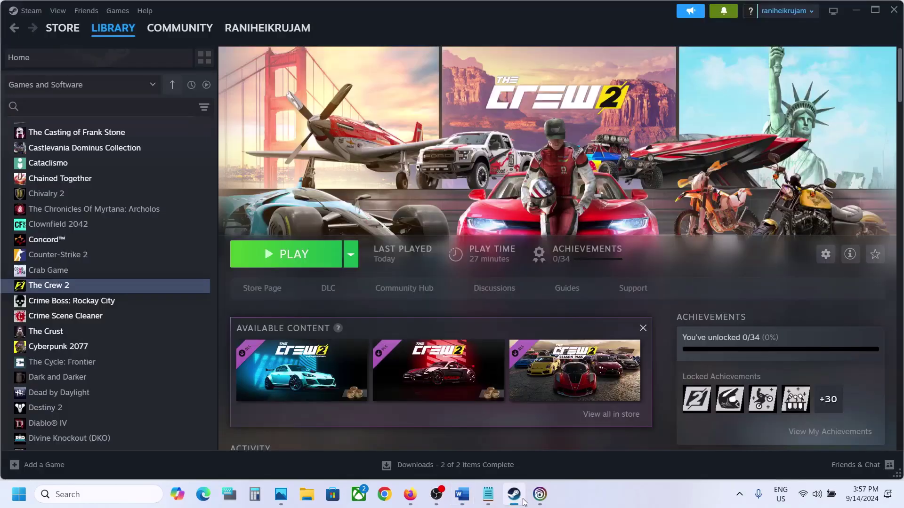
Start Add a Non-Steam Game from the Add a Game menu, then bring Ubisoft Connect forward.
click(15, 467)
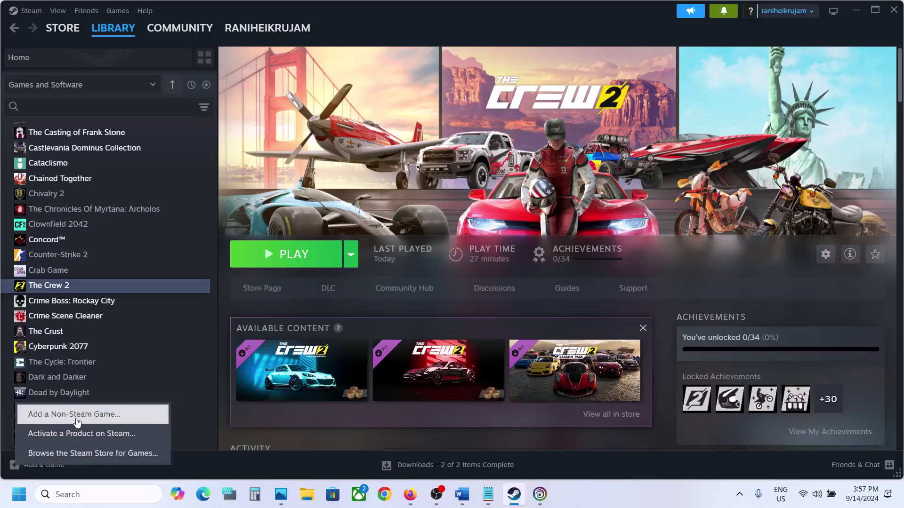
click(71, 415)
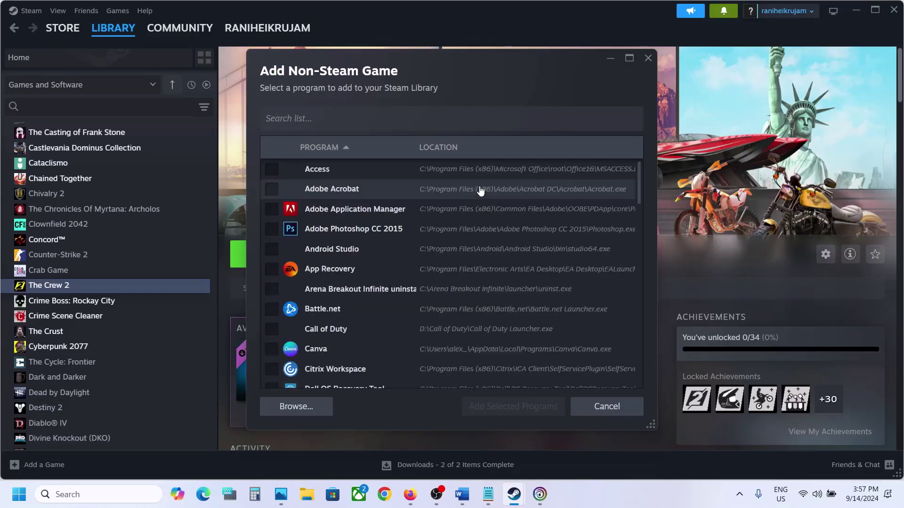
click(549, 502)
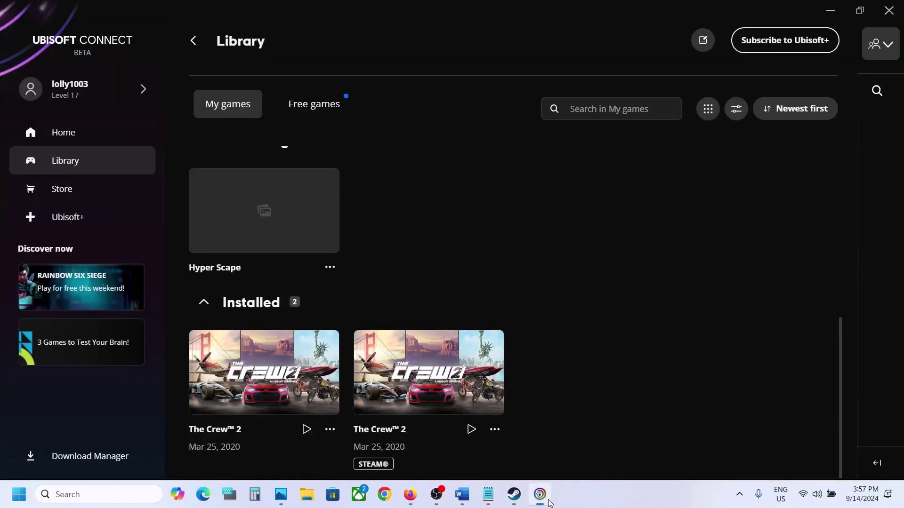
From the first The Crew 2's Manage > Properties, open its installation folder in File Explorer.
click(330, 429)
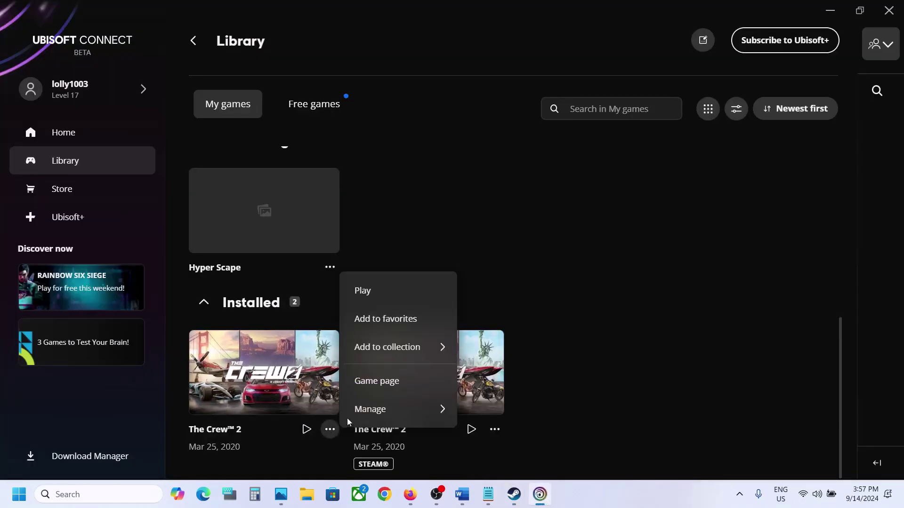
mouse_move(381, 414)
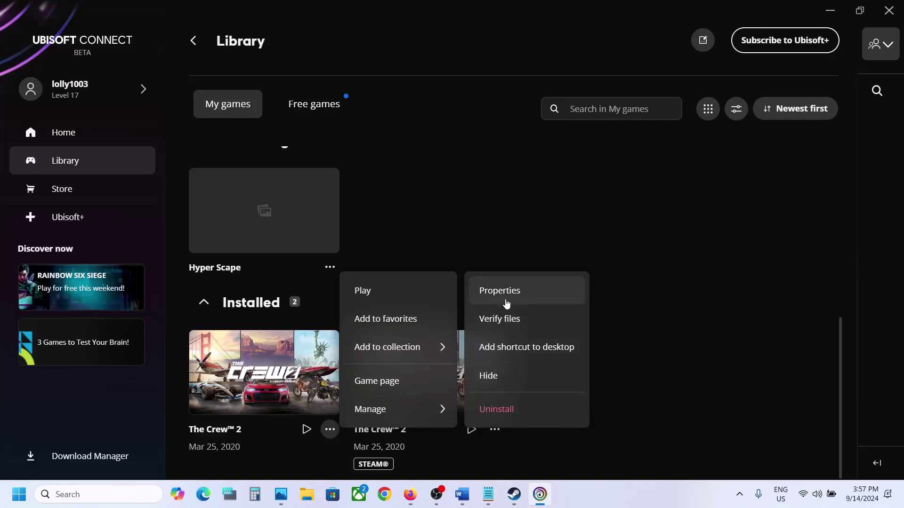
click(505, 303)
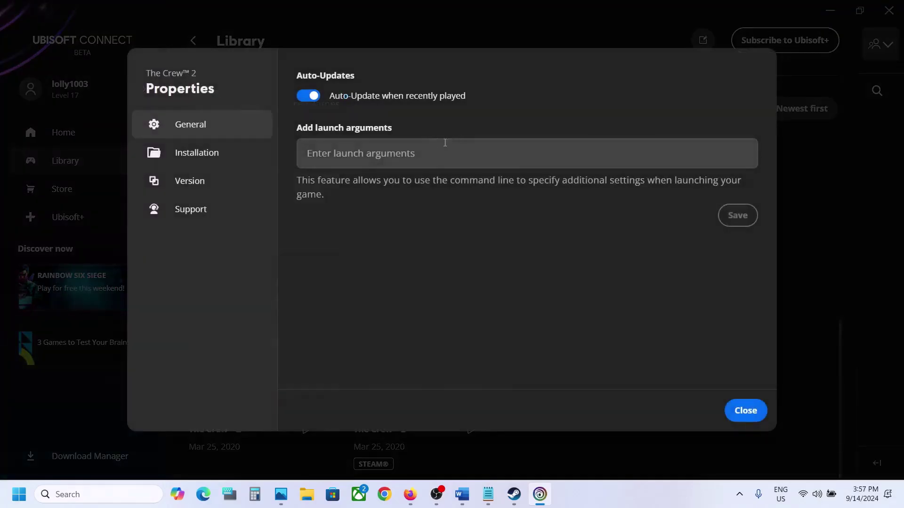
click(224, 156)
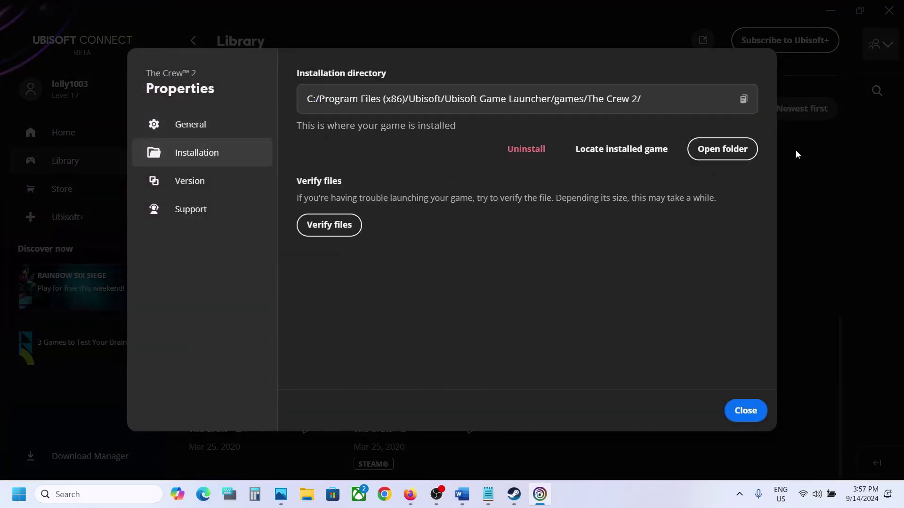
click(745, 154)
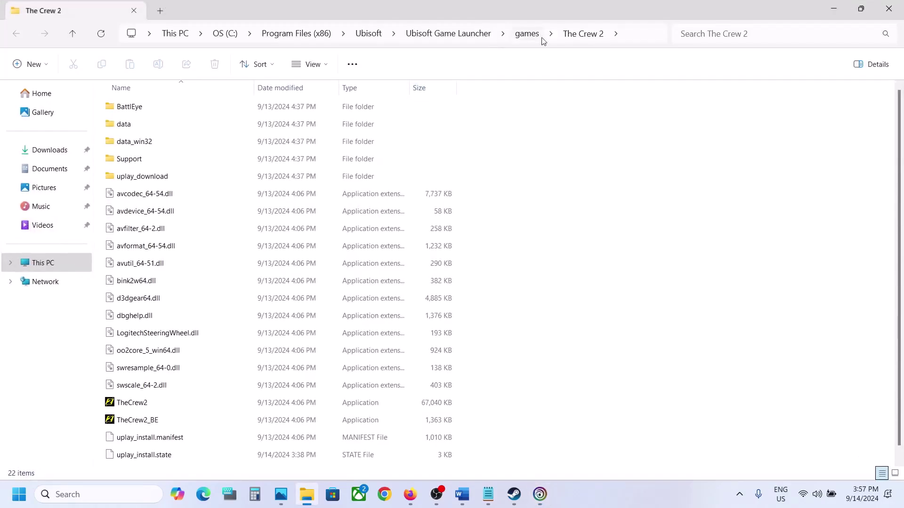
Select The Crew 2 folder path in the address bar, then return to Steam's Add Non-Steam Game window.
click(625, 36)
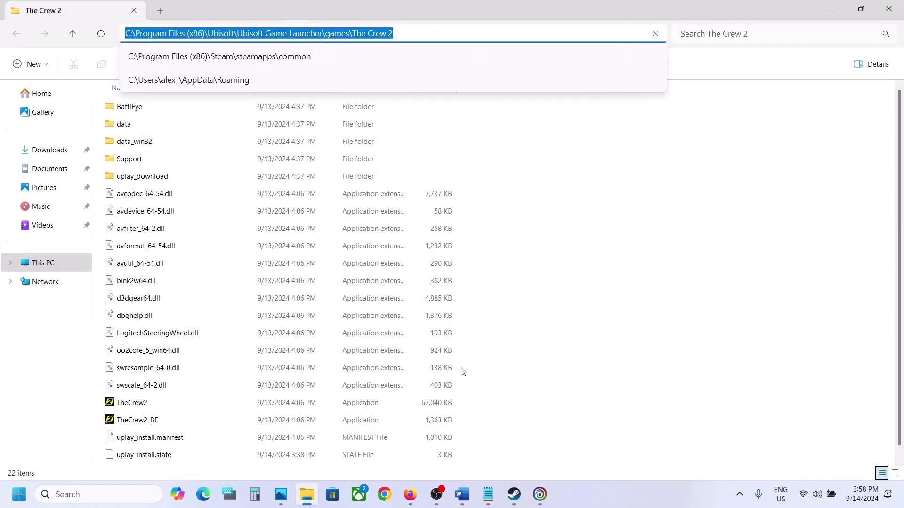
mouse_move(514, 494)
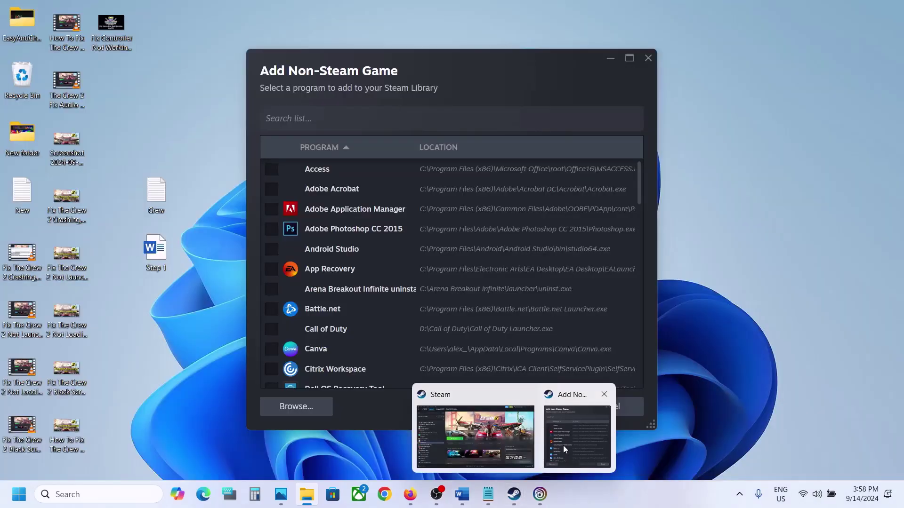
click(563, 445)
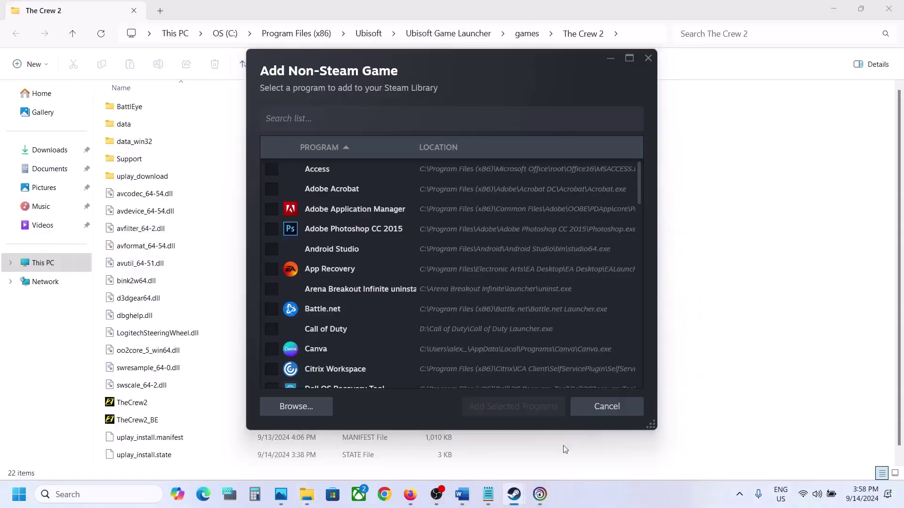
Browse to C:\Program Files (x86)\Ubisoft\Ubisoft Game Launcher\games in the file picker.
click(312, 408)
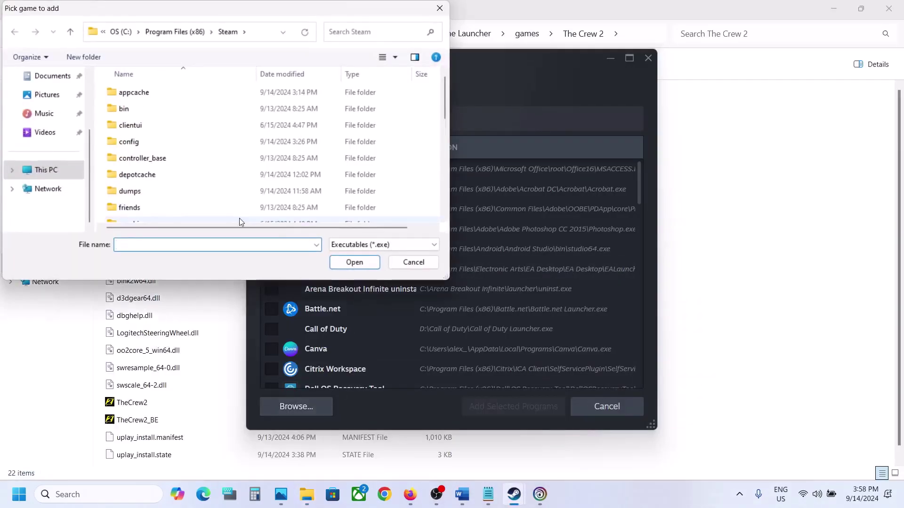
click(52, 175)
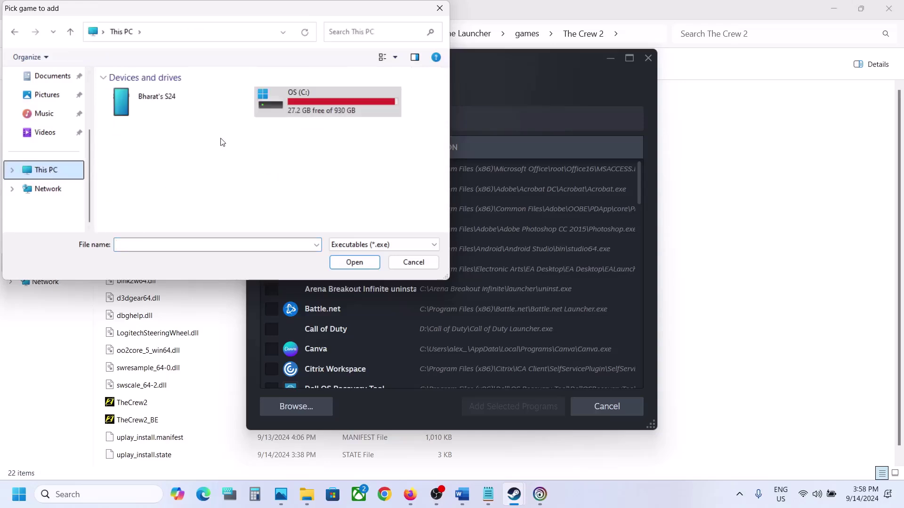
double_click(332, 95)
scroll(233, 164, down, 2)
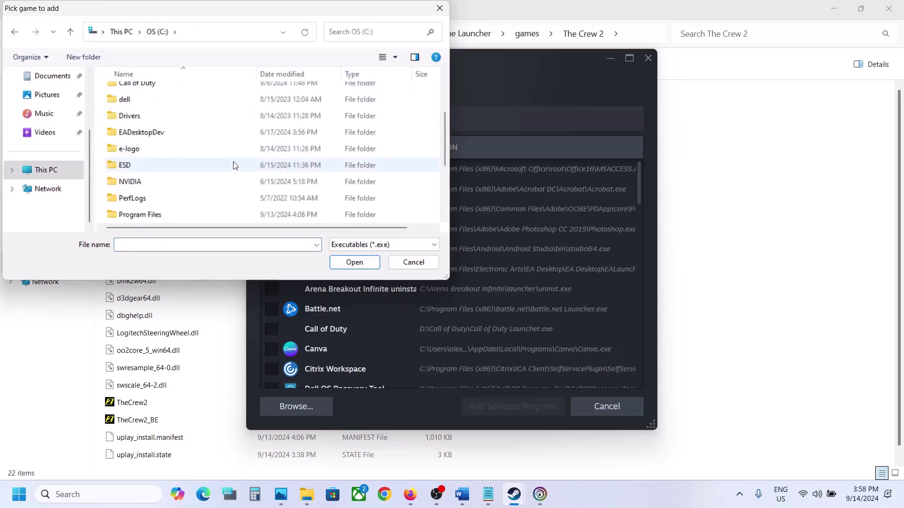
scroll(221, 182, down, 1)
double_click(204, 184)
scroll(204, 184, down, 6)
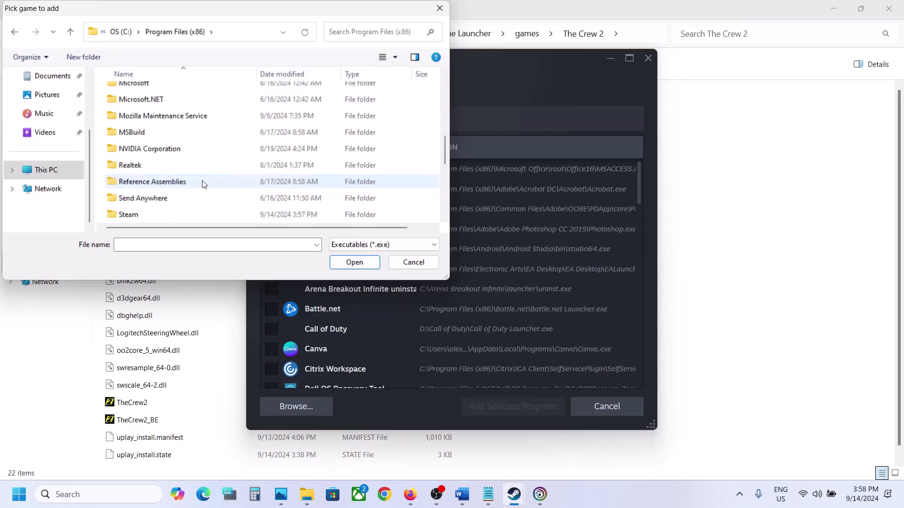
scroll(204, 183, down, 4)
scroll(204, 183, up, 3)
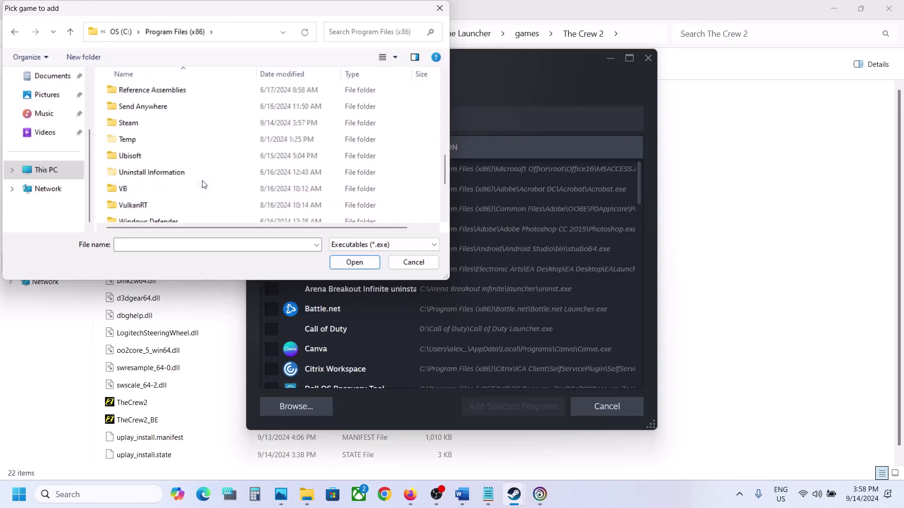
double_click(139, 155)
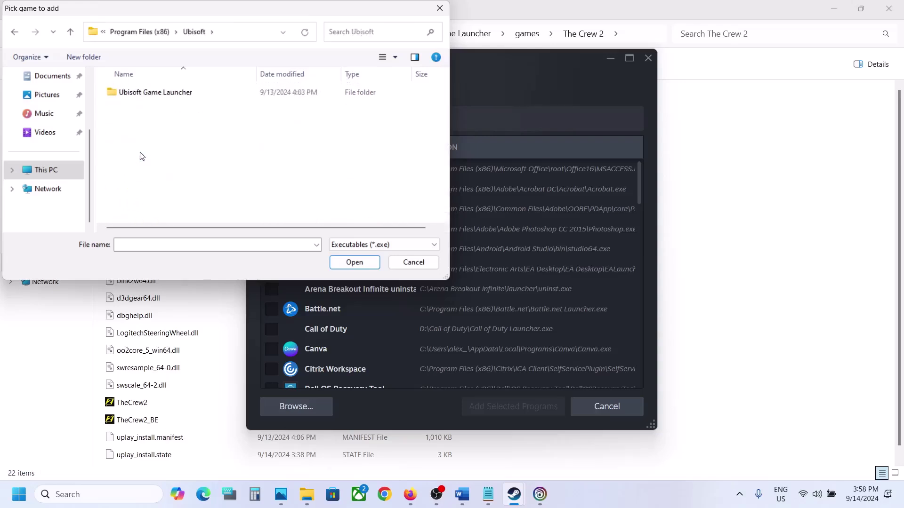
double_click(182, 93)
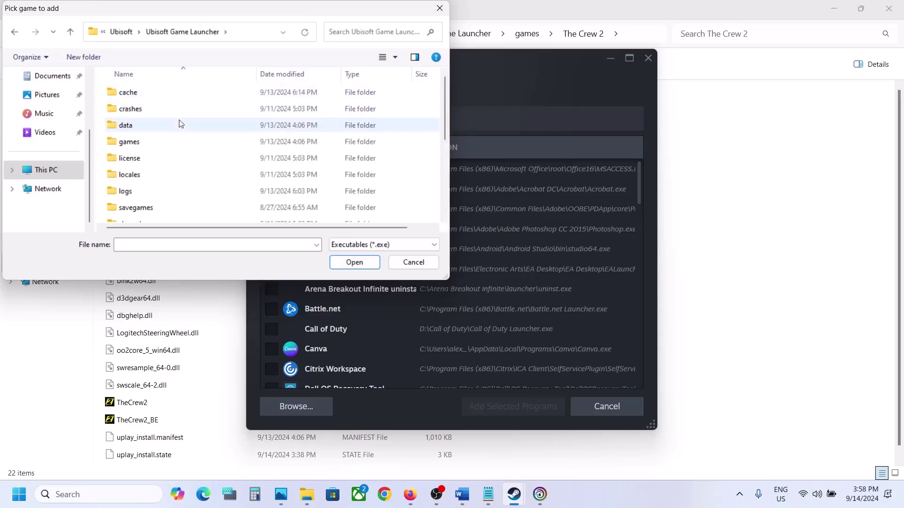
double_click(134, 141)
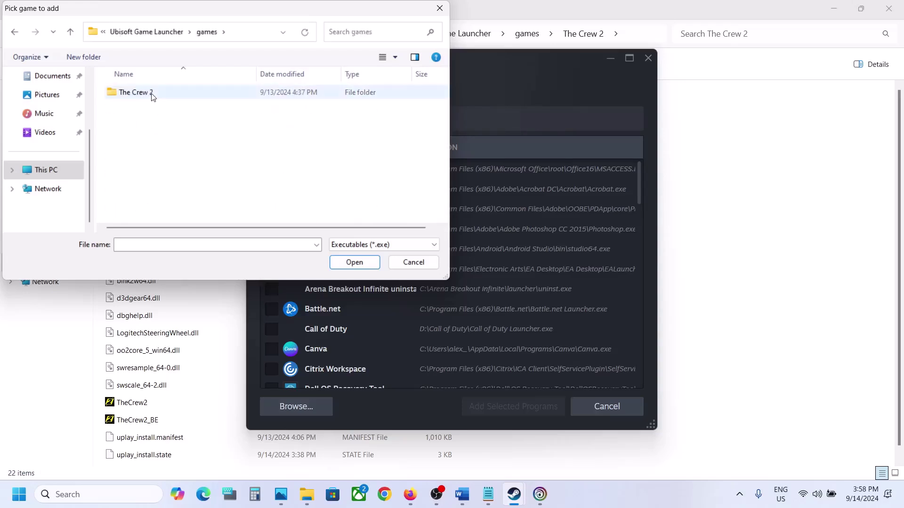
Choose TheCrew2 in The Crew 2 folder and add it via Add Selected Programs.
click(151, 96)
double_click(162, 96)
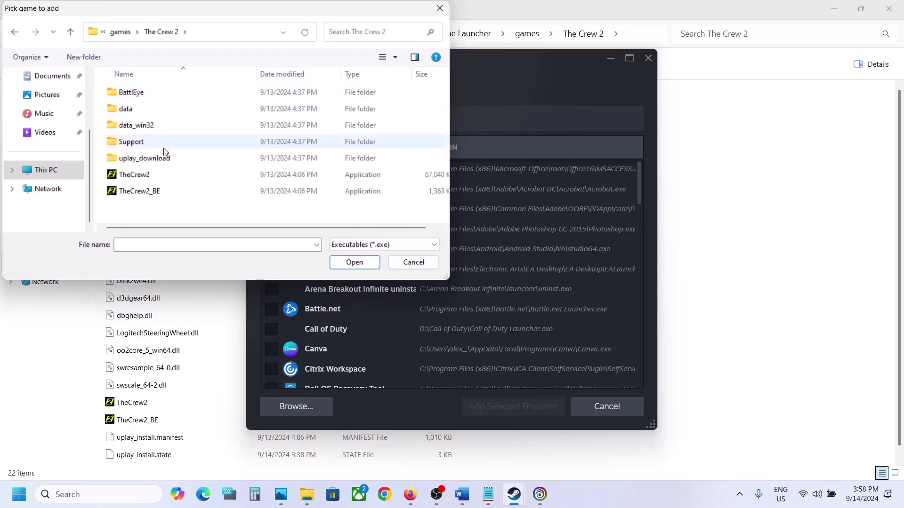
click(149, 179)
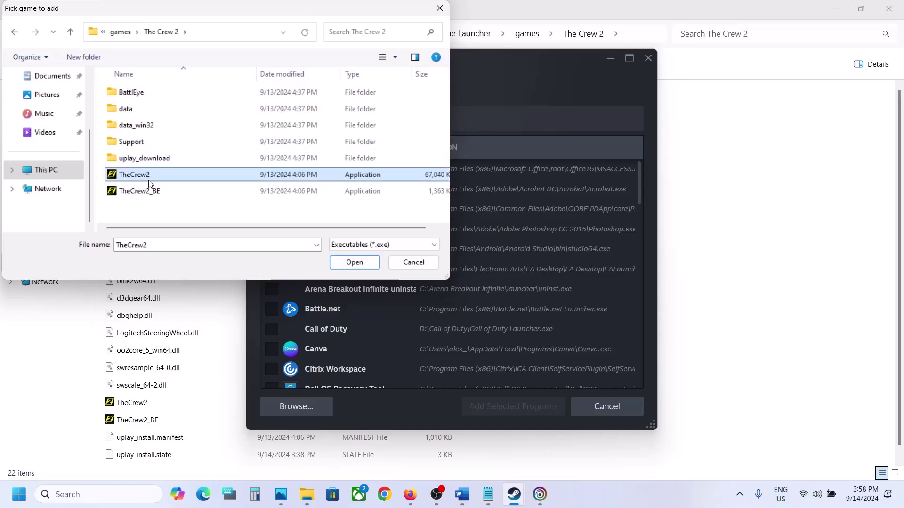
click(358, 264)
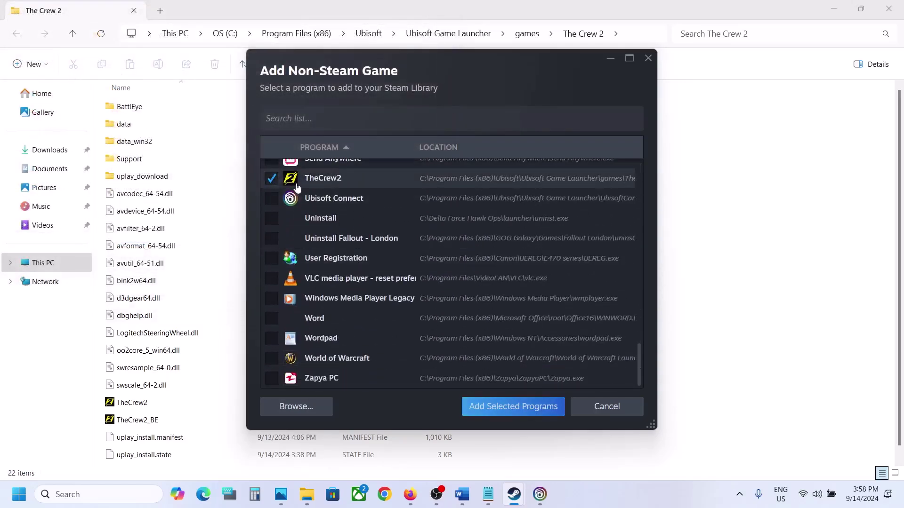
click(541, 411)
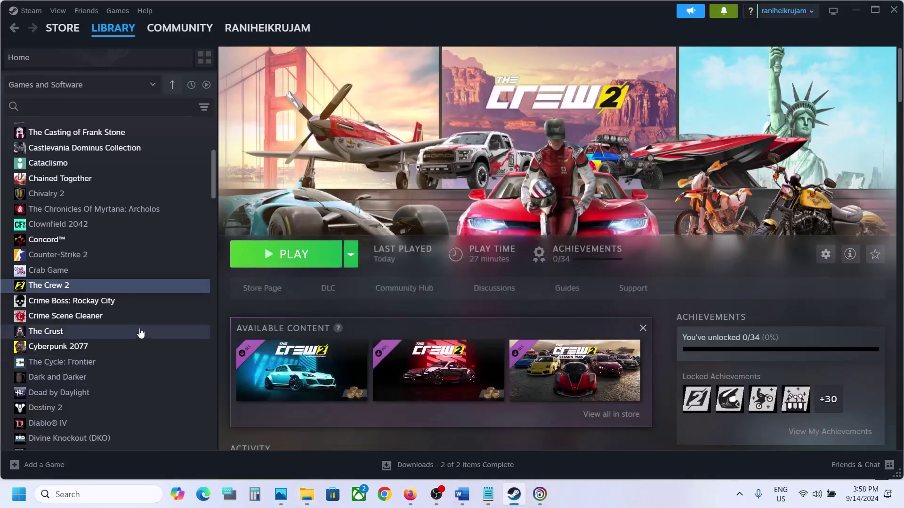
Scroll the library list and open the new TheCrew2 non-Steam entry.
scroll(117, 316, down, 20)
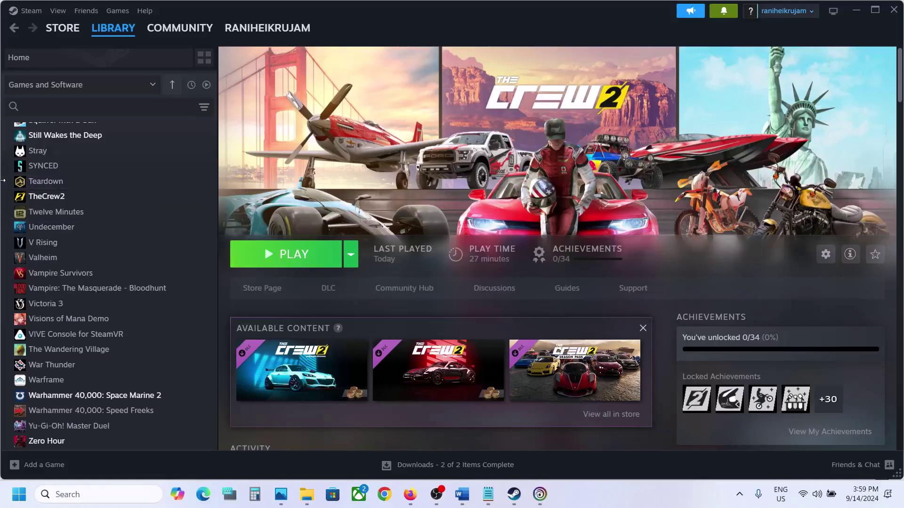
click(53, 198)
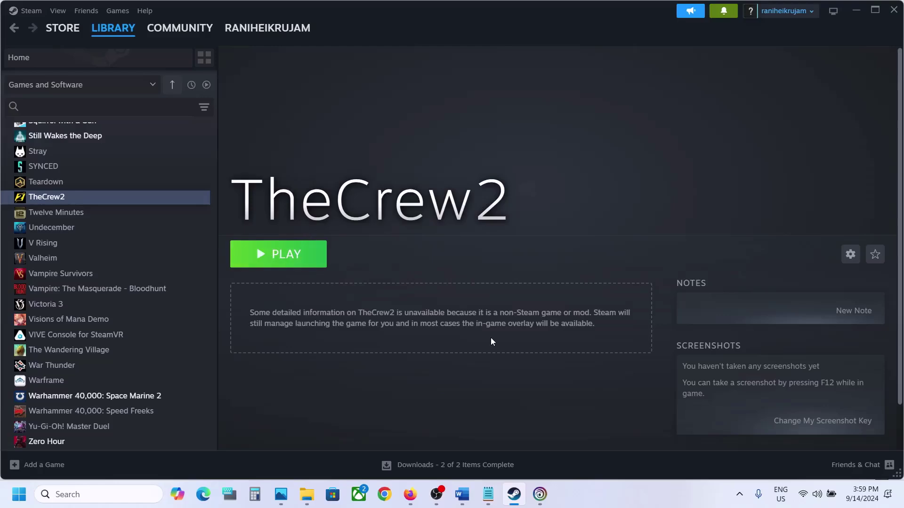
Return to the Word guide, scroll to the Step 6 heading, and briefly highlight it.
click(462, 494)
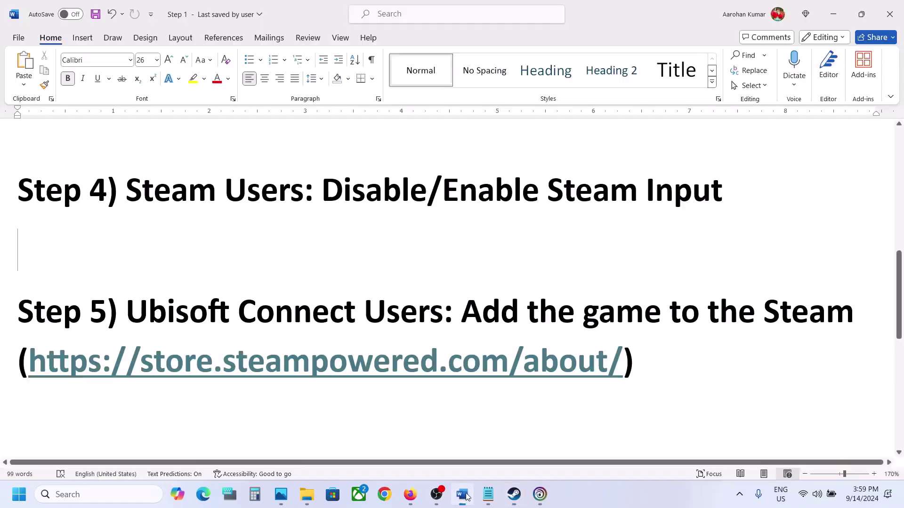
scroll(310, 352, down, 4)
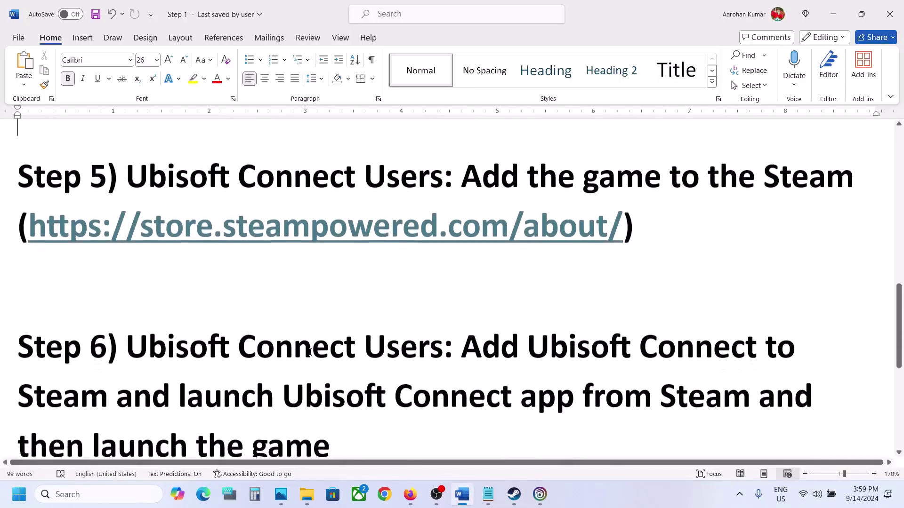
drag(158, 284, 342, 347)
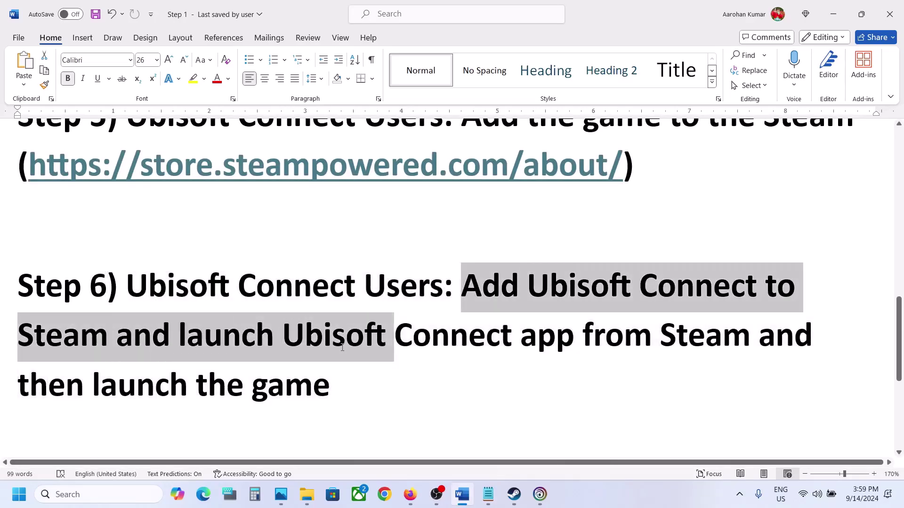
drag(412, 356, 415, 387)
click(418, 389)
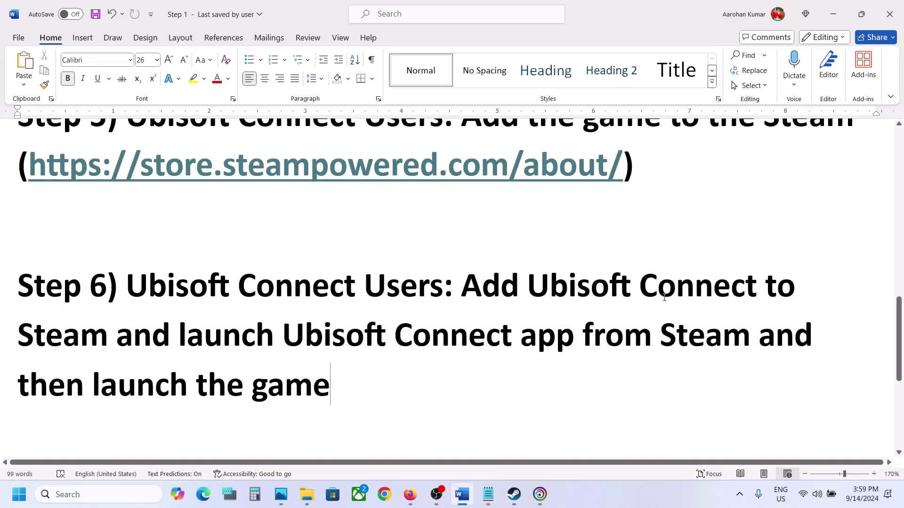
Search Windows for 'ubisoft' and open the Ubisoft Connect shortcut's file location.
click(80, 494)
text(ubo)
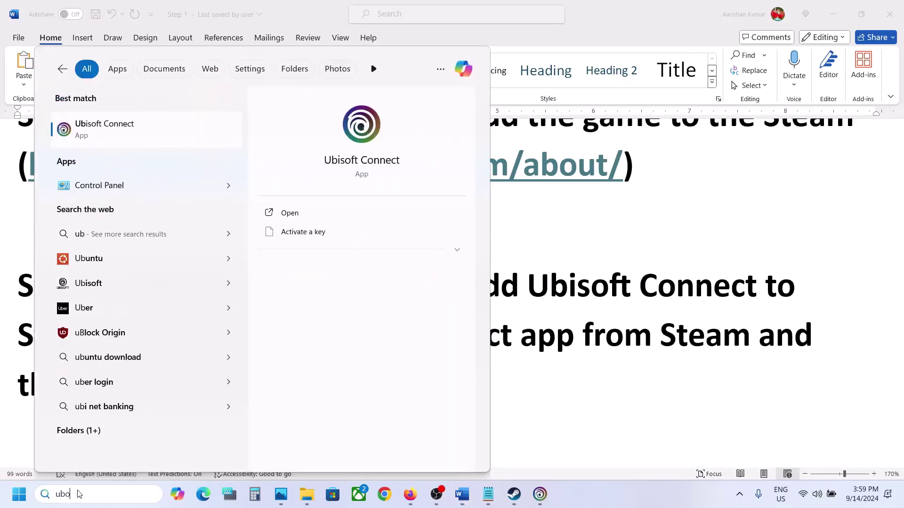
text(soft)
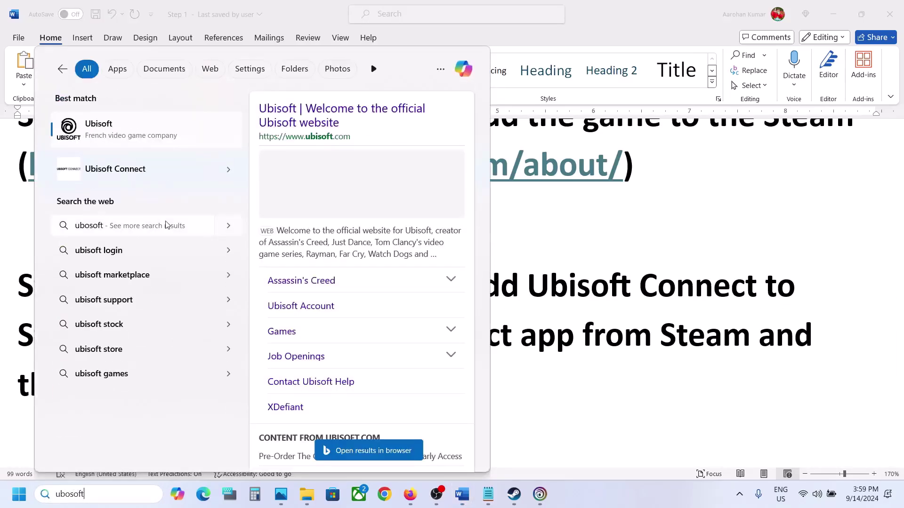
text( co)
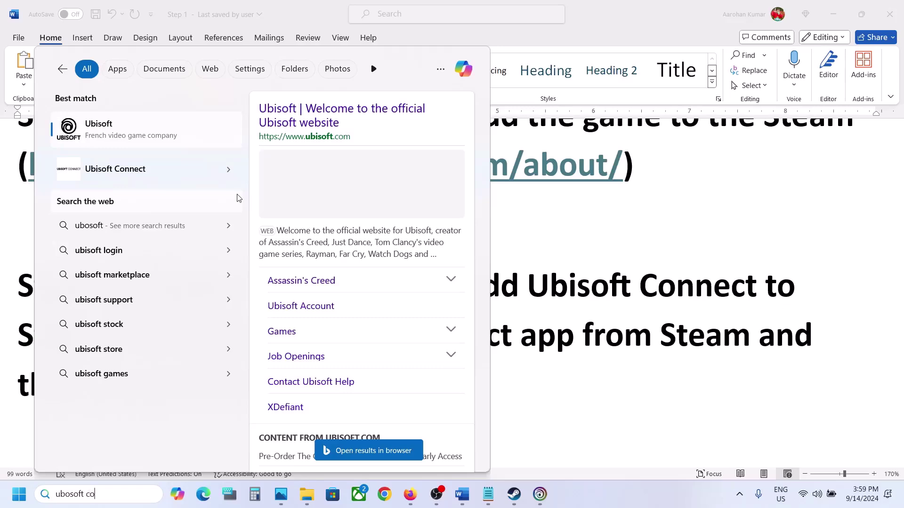
text(nn)
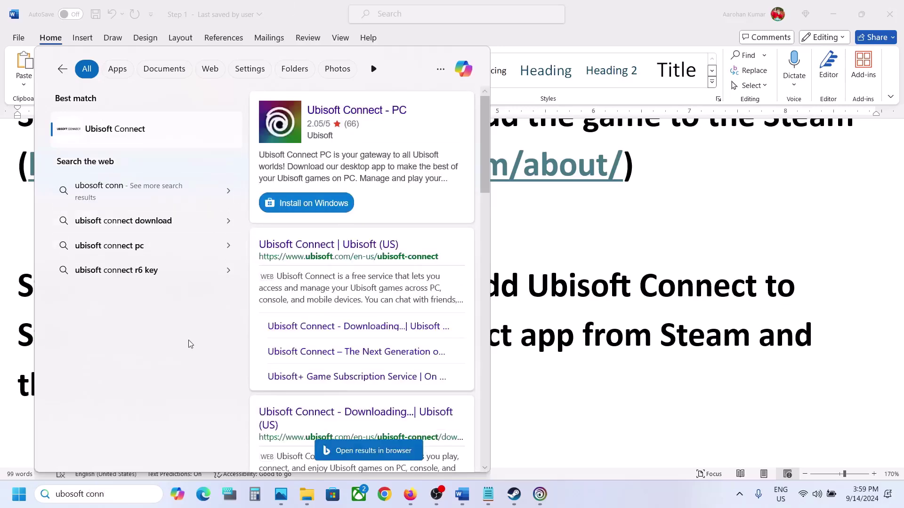
key(BackSpace)
key(BackSpace)
key(BackSpace)
key(BackSpace)
key(BackSpace)
key(BackSpace)
key(BackSpace)
key(BackSpace)
key(BackSpace)
key(BackSpace)
key(BackSpace)
key(BackSpace)
text(ubisoft)
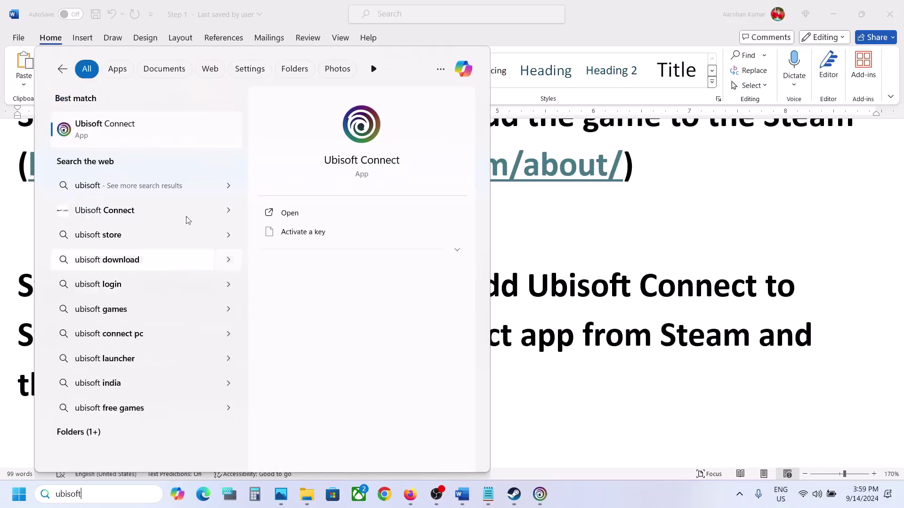
right_click(145, 141)
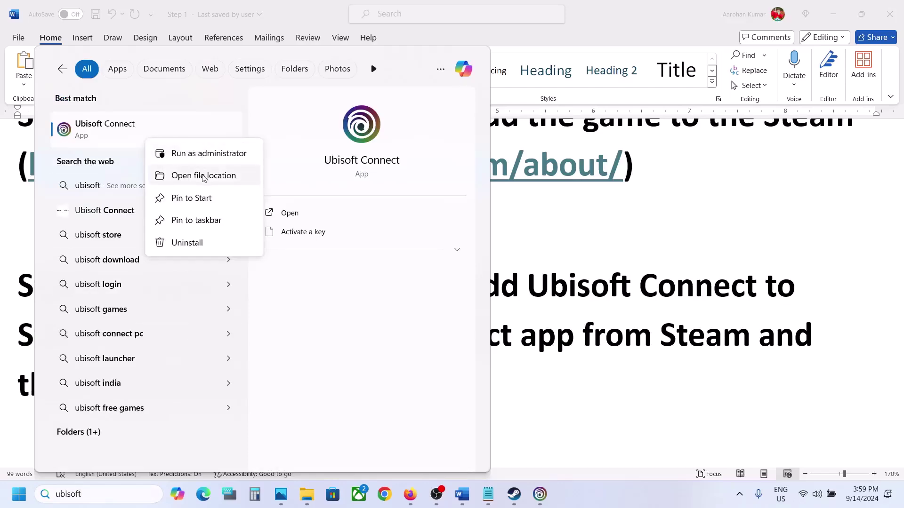
click(202, 176)
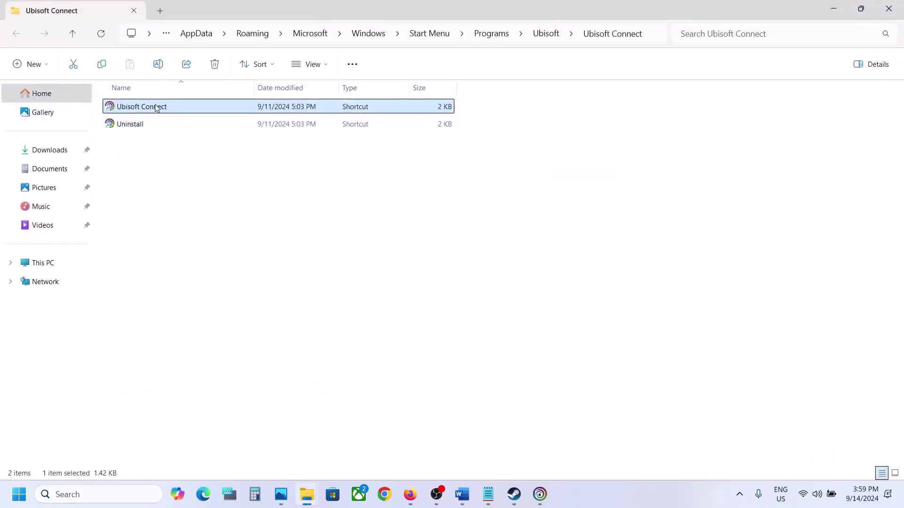
Open the shortcut's target, the Ubisoft Game Launcher folder, and reveal its full path.
right_click(157, 108)
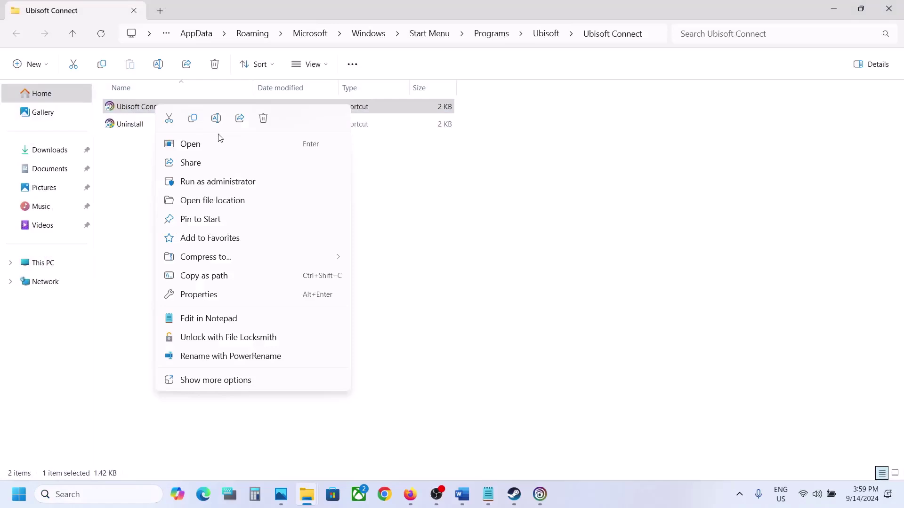
click(227, 200)
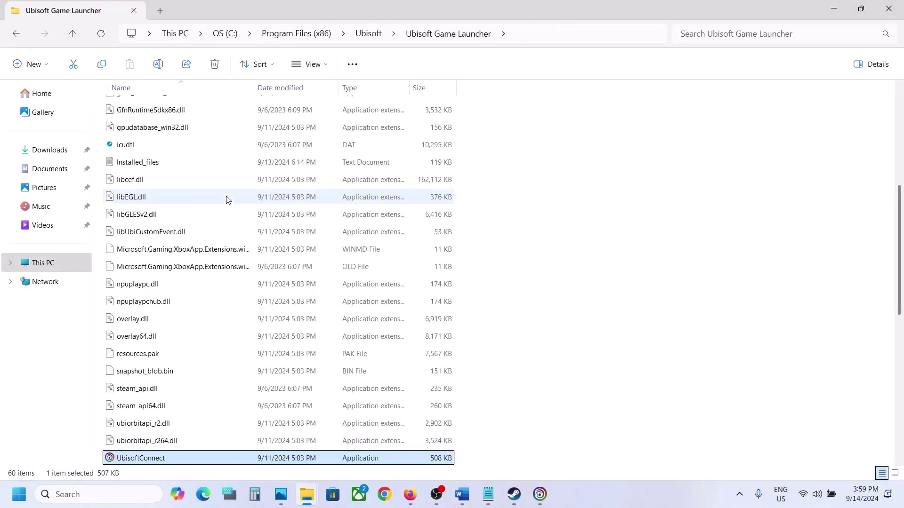
click(526, 37)
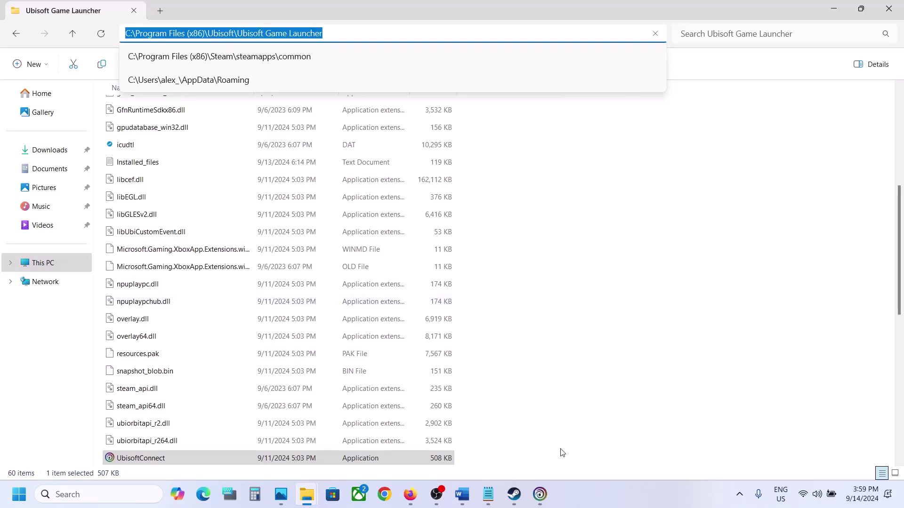
Start adding a non-Steam game and browse up to the Program Files (x86) folder.
click(514, 494)
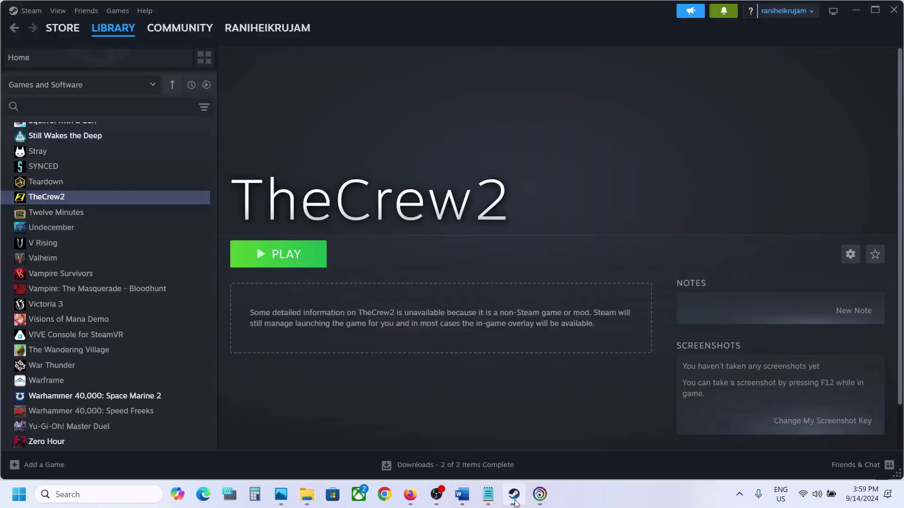
click(35, 466)
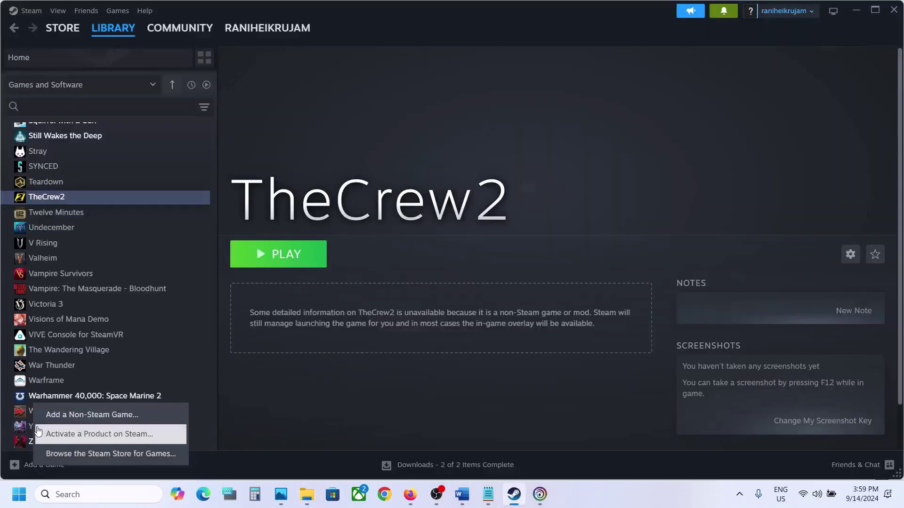
click(75, 413)
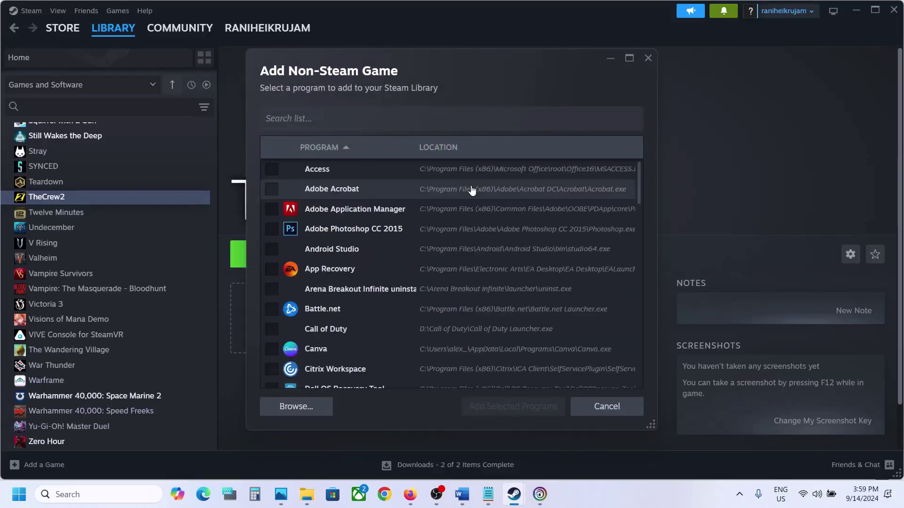
click(314, 405)
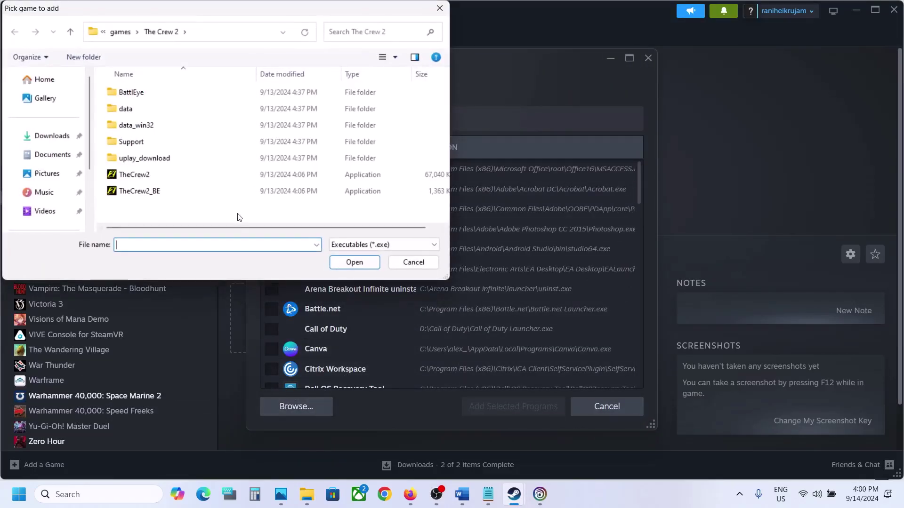
click(70, 34)
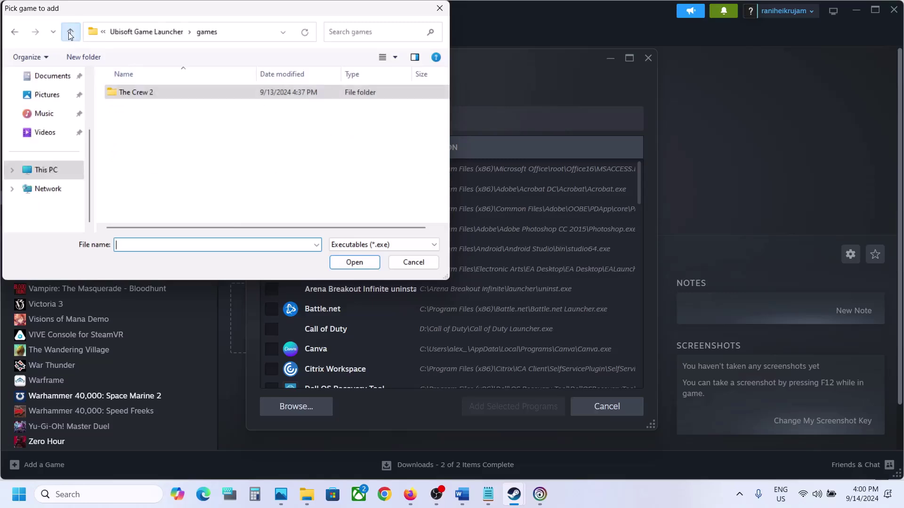
click(70, 34)
click(70, 35)
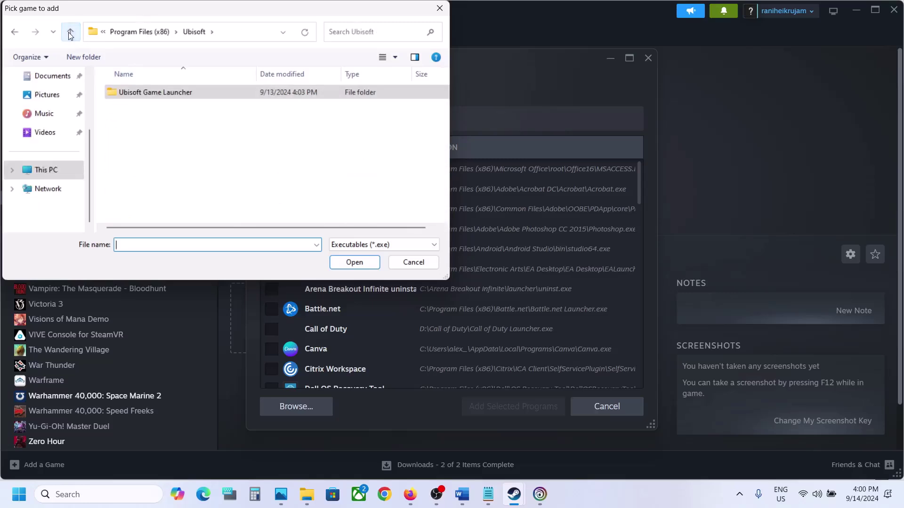
click(70, 34)
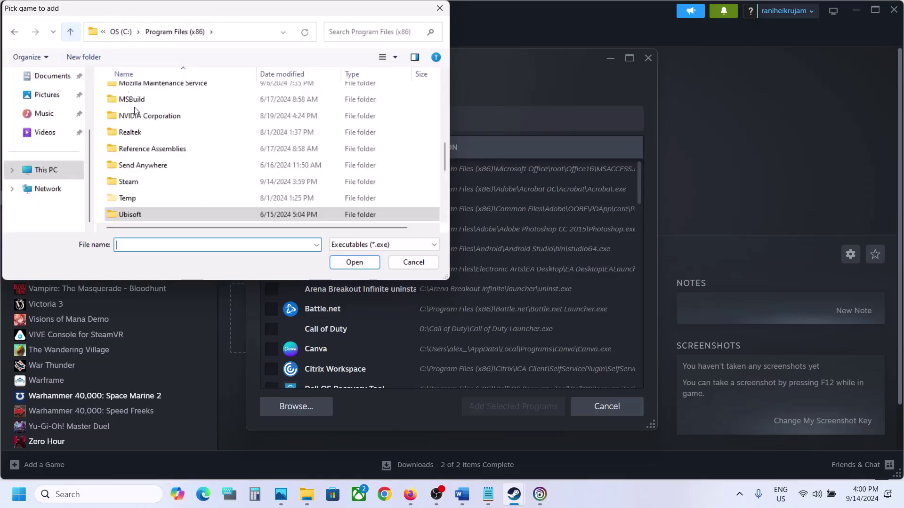
Pick UbisoftConnect from Ubisoft\Ubisoft Game Launcher and add it to the library.
double_click(139, 215)
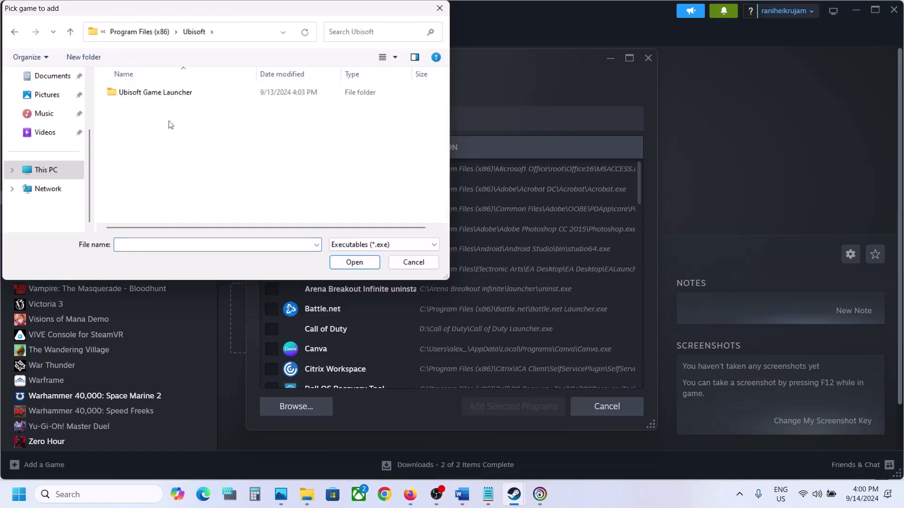
double_click(169, 92)
scroll(179, 147, down, 5)
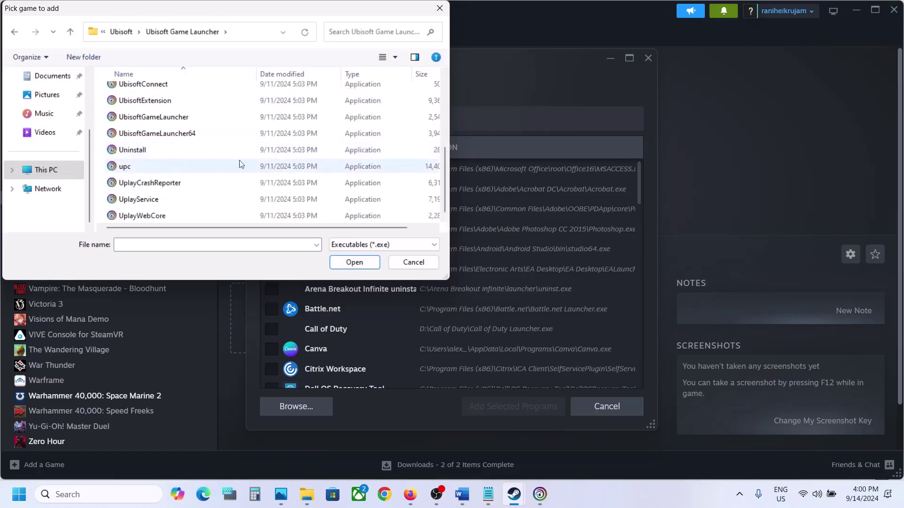
click(154, 86)
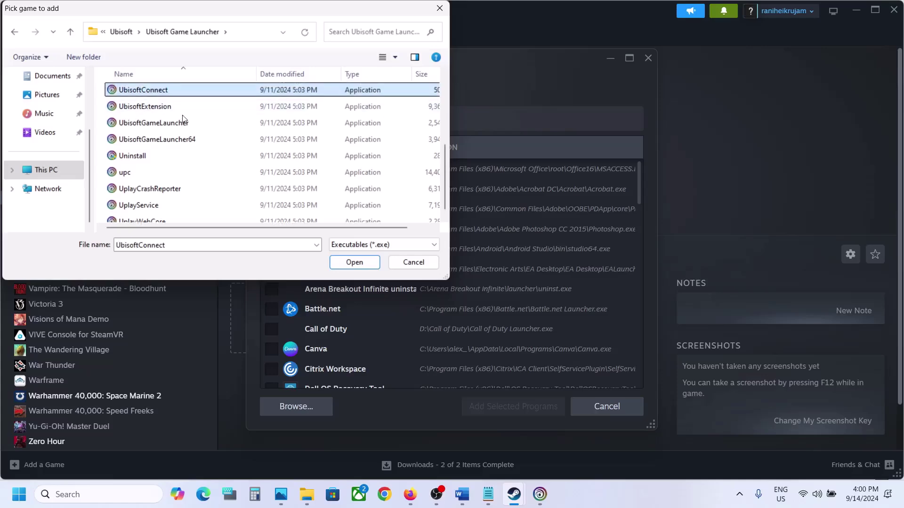
scroll(182, 120, up, 1)
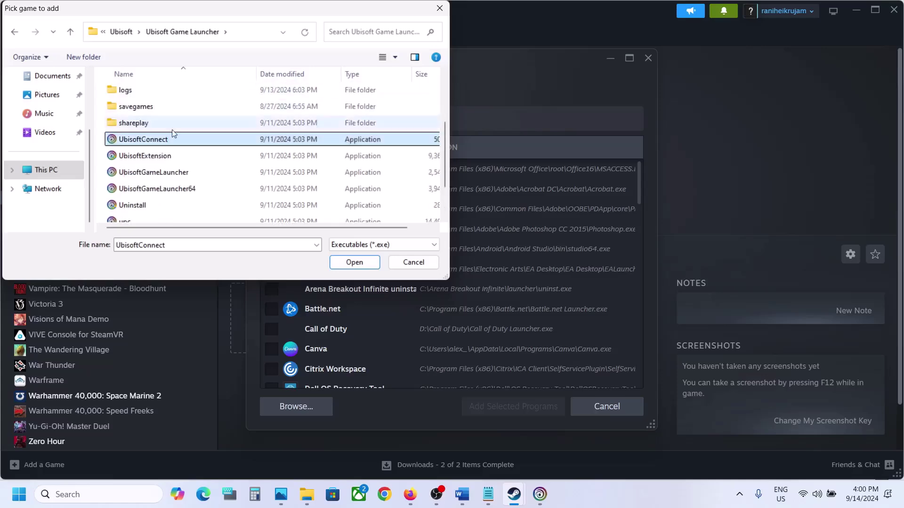
click(349, 262)
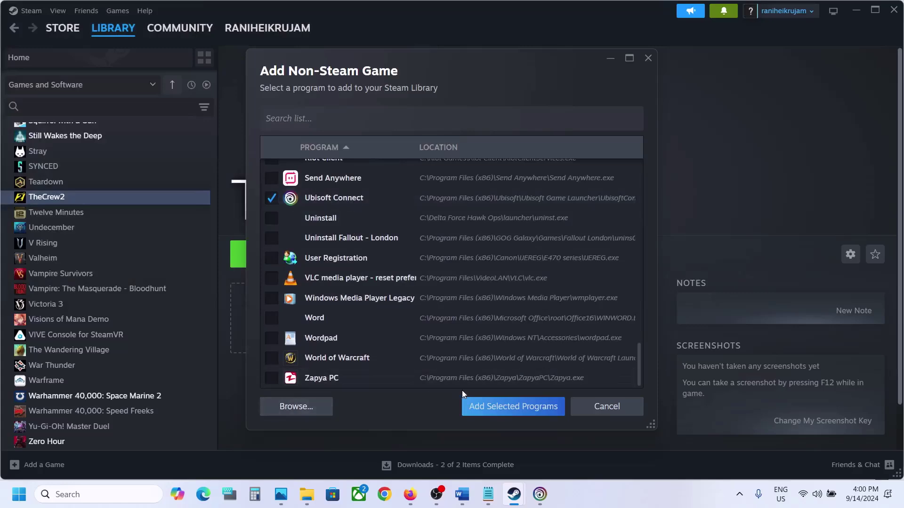
click(483, 407)
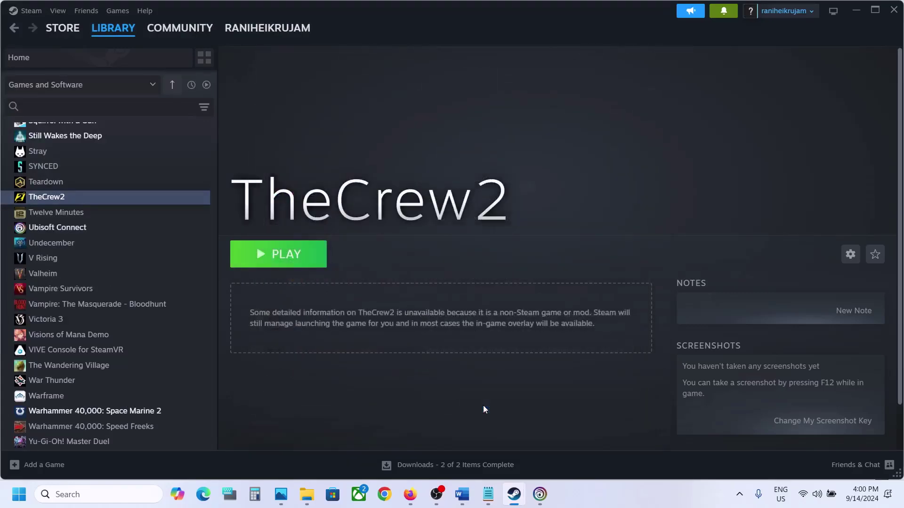
Open the Ubisoft Connect library entry, then close The Crew 2's Properties dialog.
click(70, 231)
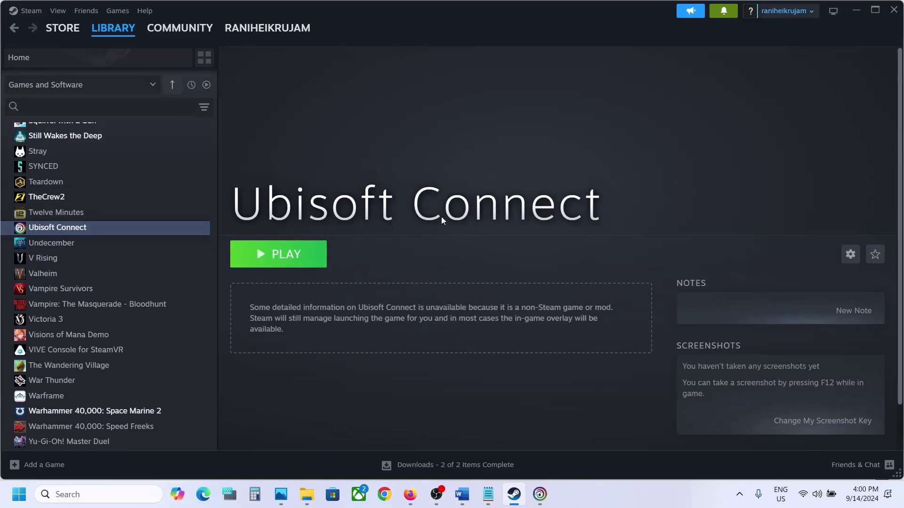
click(539, 492)
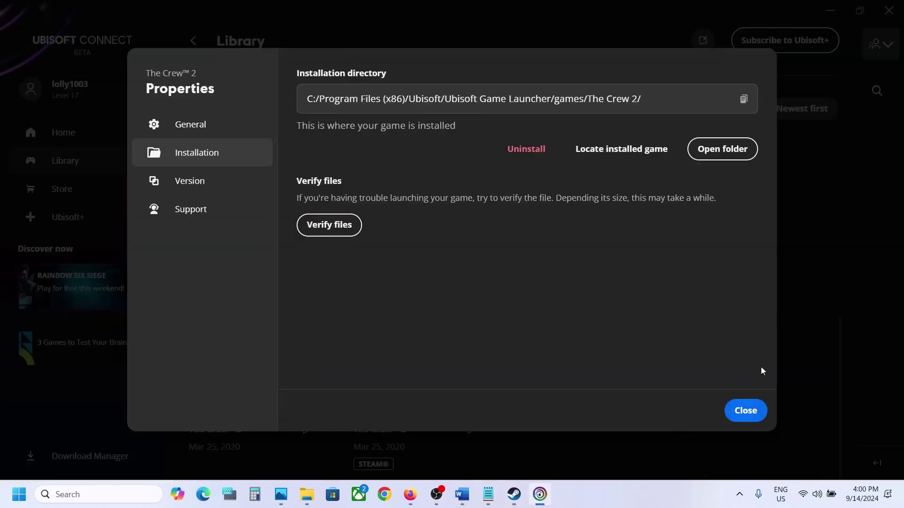
click(744, 414)
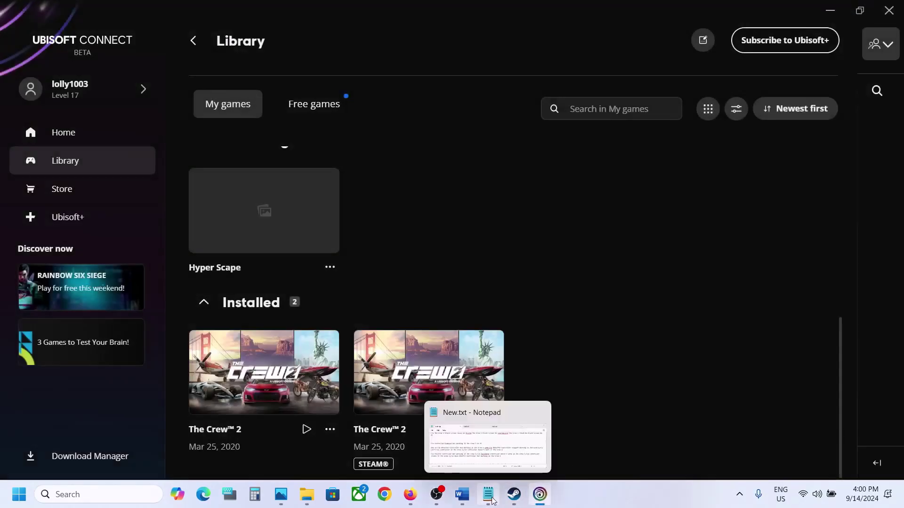
click(469, 502)
Highlight the Step 8 instruction in the Word guide, then return to Steam in Big Picture mode.
scroll(394, 314, down, 4)
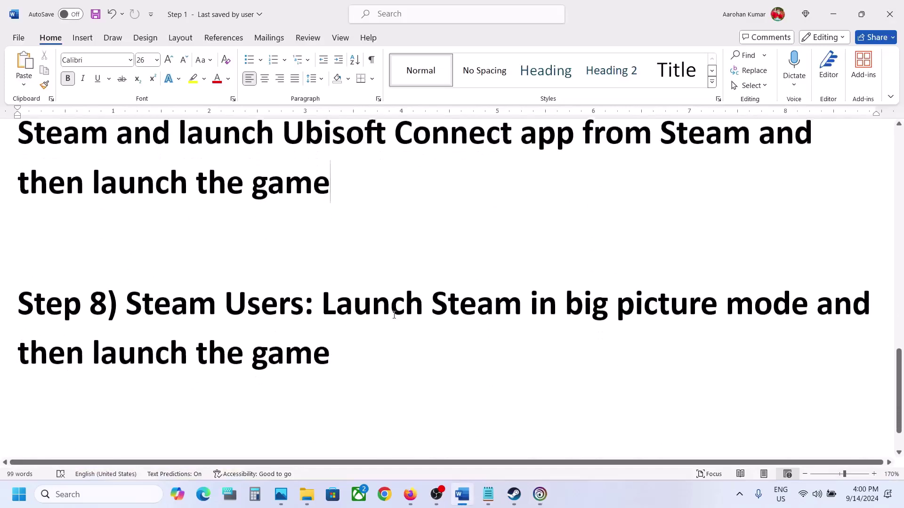
drag(322, 301, 680, 339)
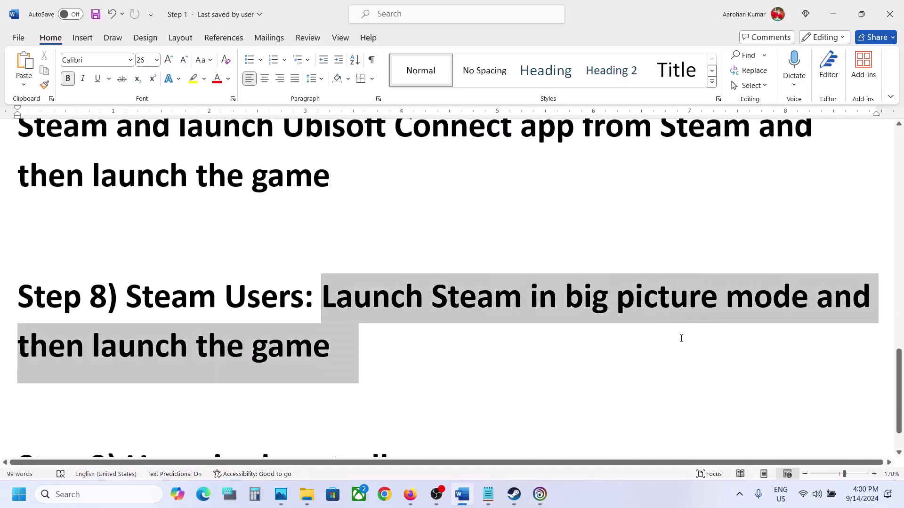
click(513, 498)
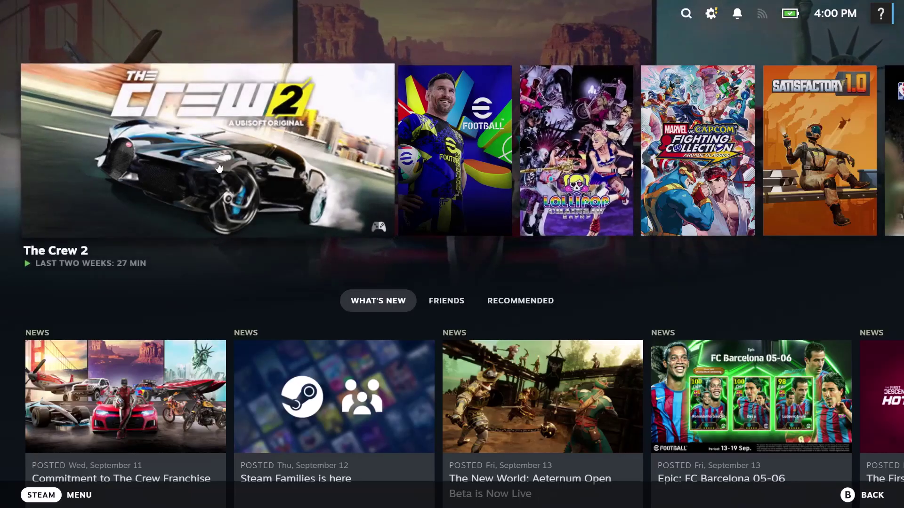
Open The Crew 2's Big Picture game page, then leave Big Picture with Alt+Tab.
click(252, 165)
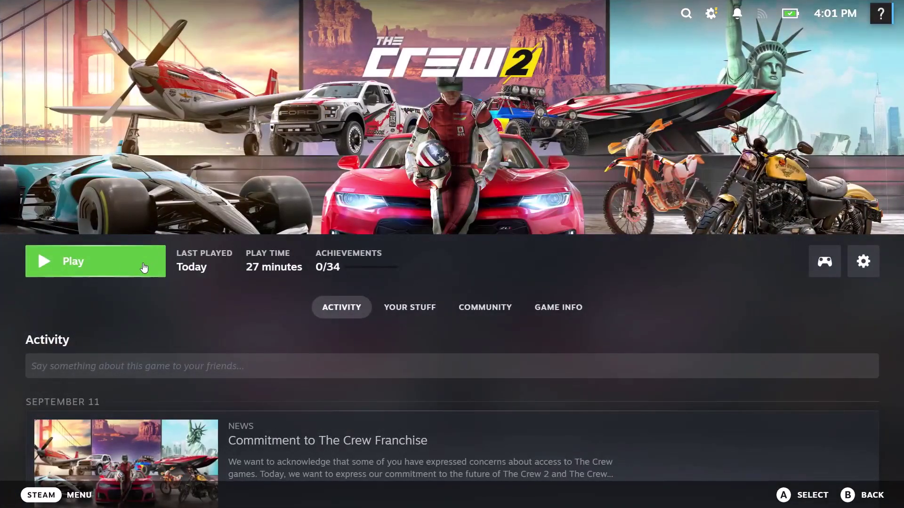
key(alt+Tab)
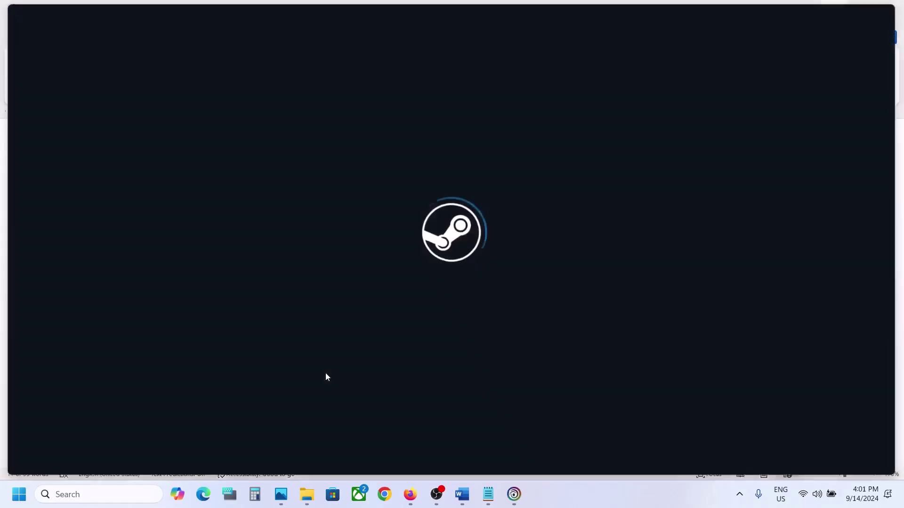
drag(321, 297, 354, 351)
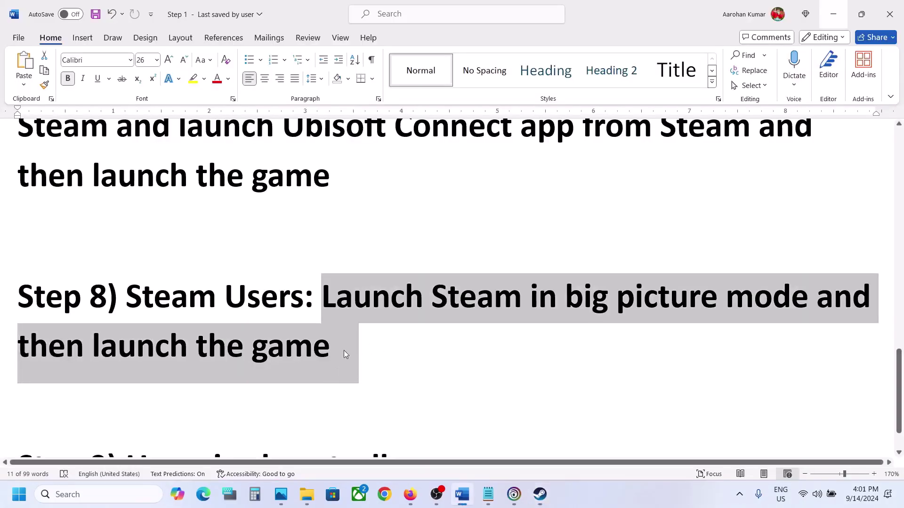
click(343, 350)
scroll(344, 351, down, 2)
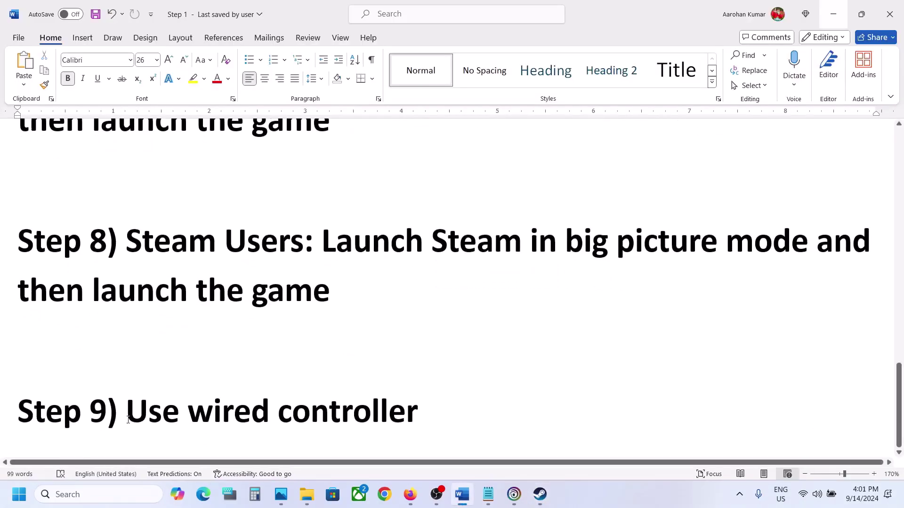
drag(128, 420, 488, 397)
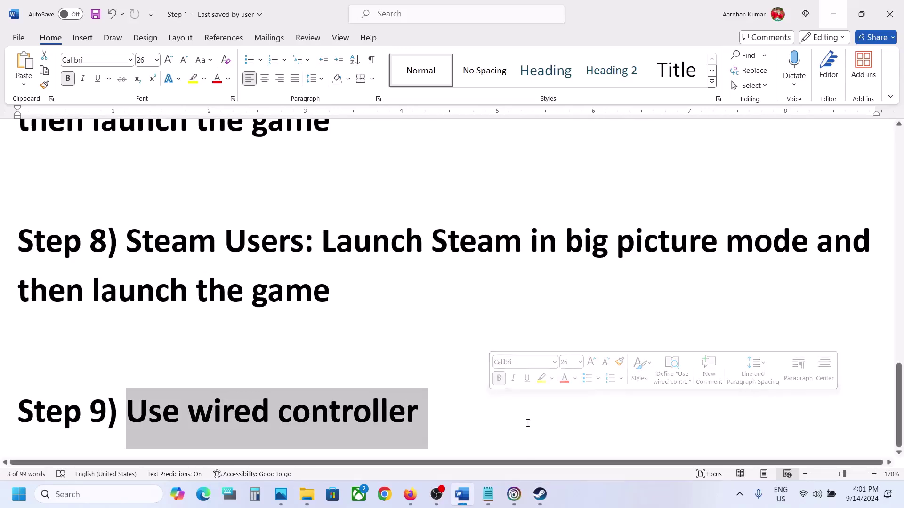
Bring Steam forward and open The Crew 2 from Recent Games on the Library home.
click(550, 505)
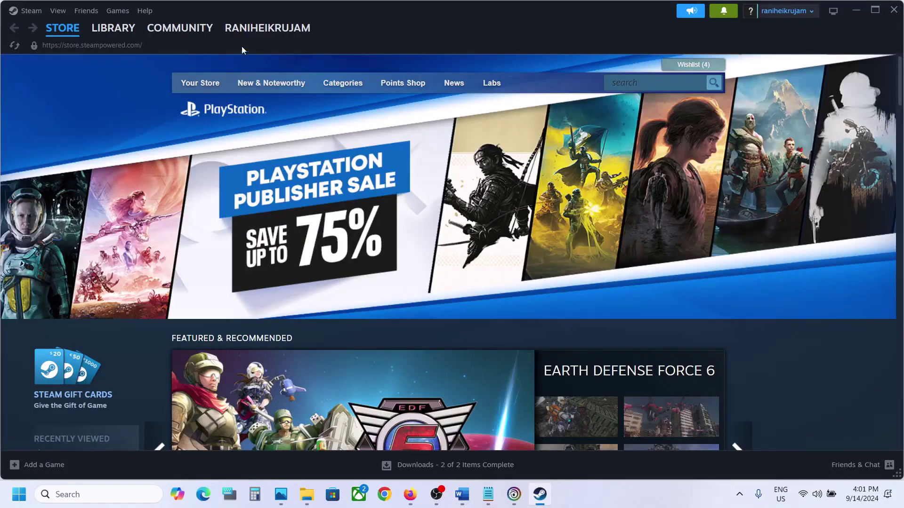
click(122, 37)
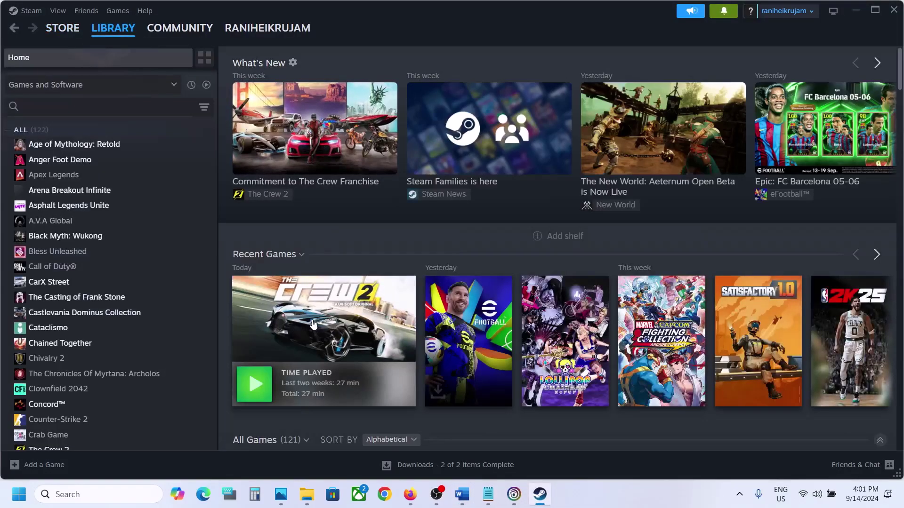
click(312, 320)
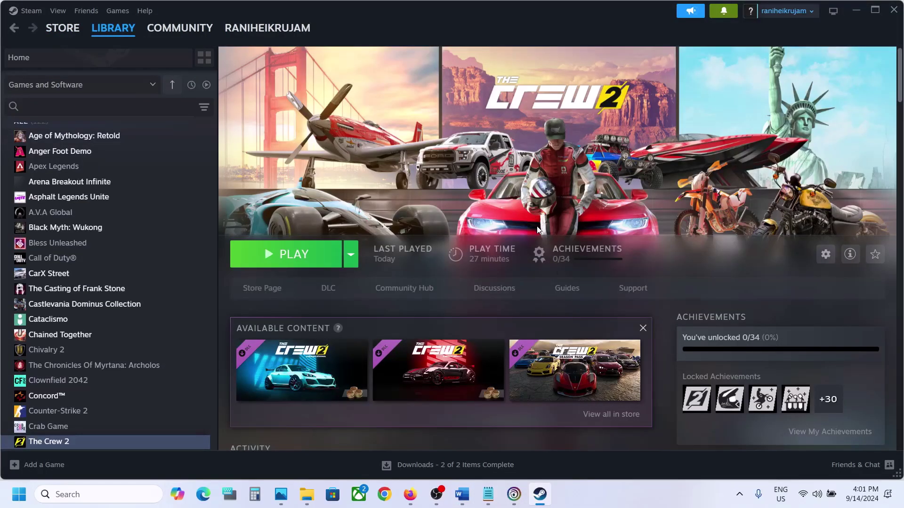